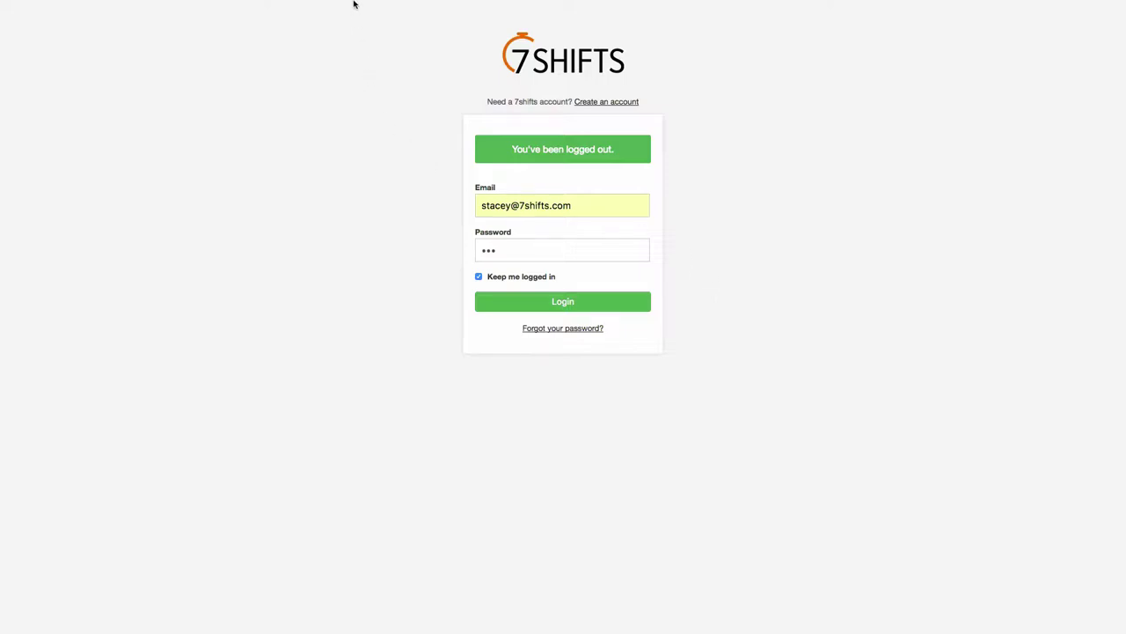
- Log in to the 7shifts restaurant account to reach the Who's working? dashboard
{"action": "mouse_move", "coordinate": [355, 3]}
- Sign in and bring up the account menu with account, location and company settings
{"action": "left_click", "coordinate": [572, 299]}
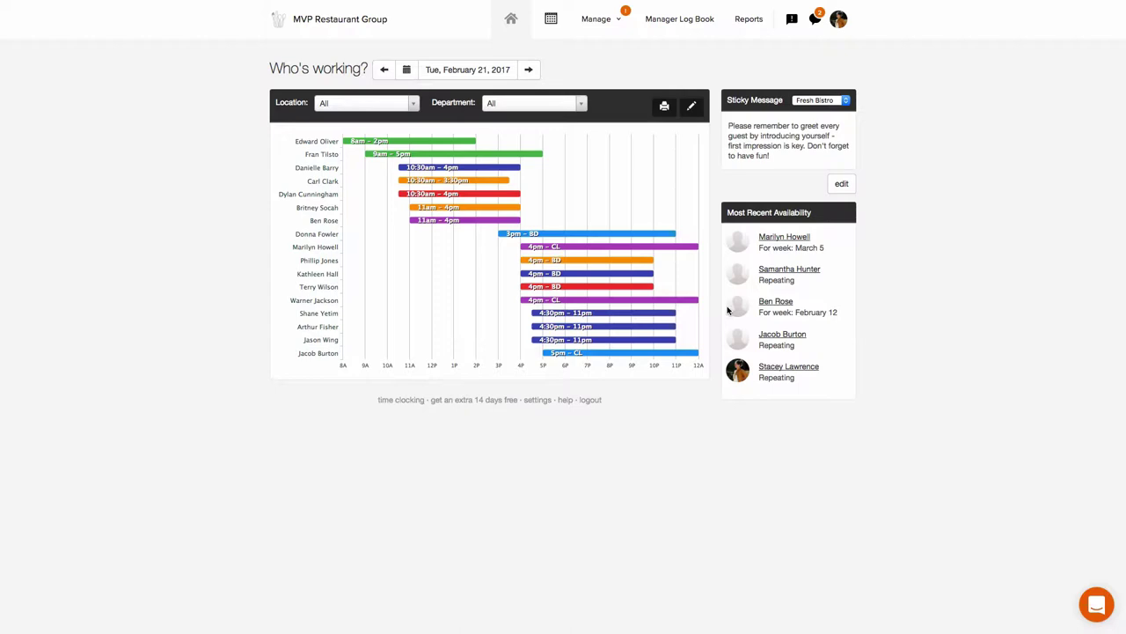
{"action": "mouse_move", "coordinate": [473, 142]}
{"action": "left_click", "coordinate": [840, 19]}
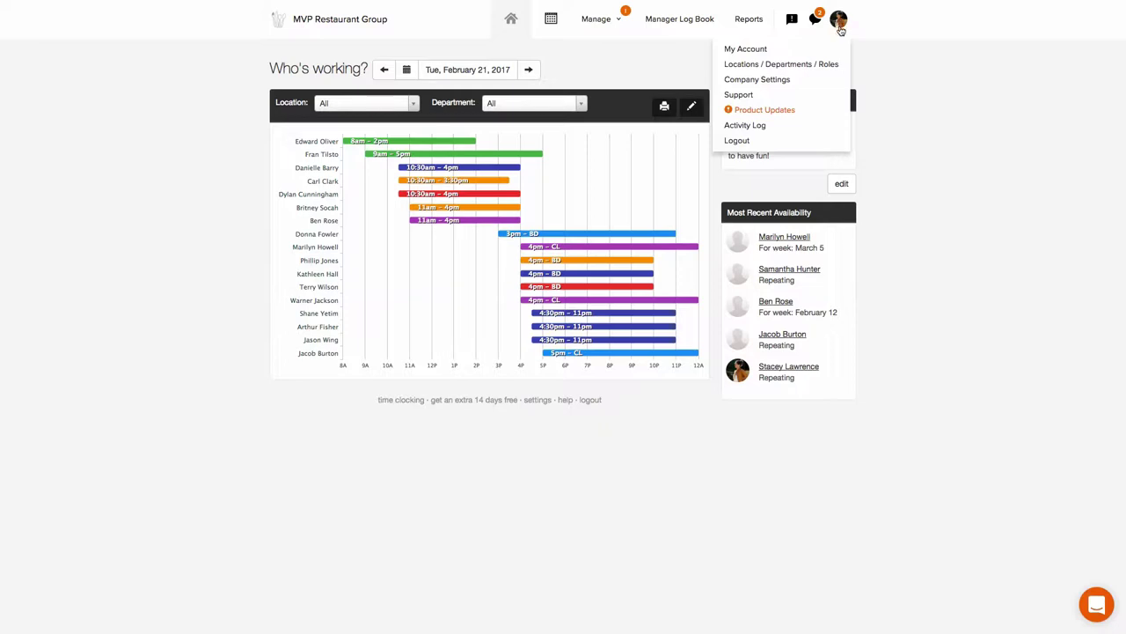
- Review Fresh Bistro's departments and its Front of House roles: Server, Bartender, Host, Manager, Assistant Manager
{"action": "left_click", "coordinate": [792, 65]}
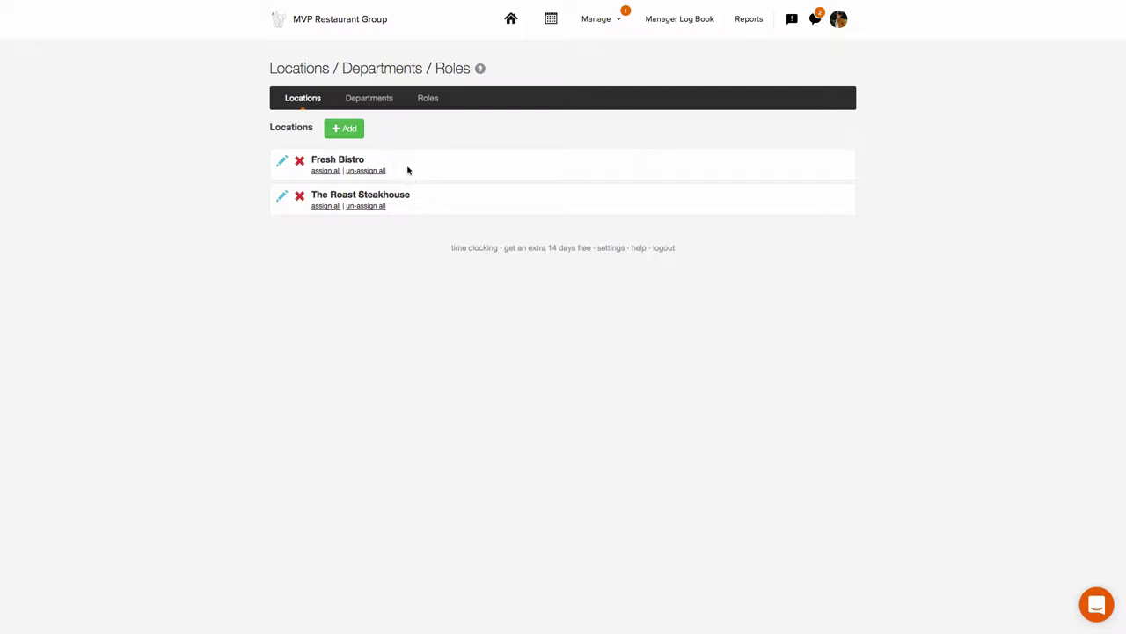
{"action": "left_click", "coordinate": [382, 101]}
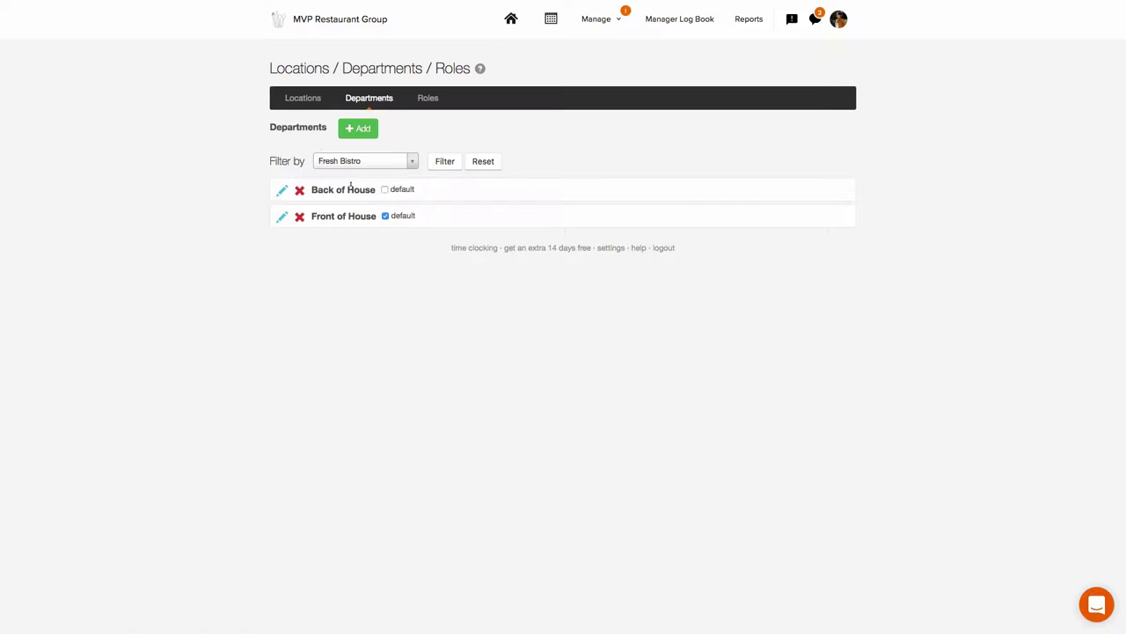
{"action": "left_click", "coordinate": [427, 100]}
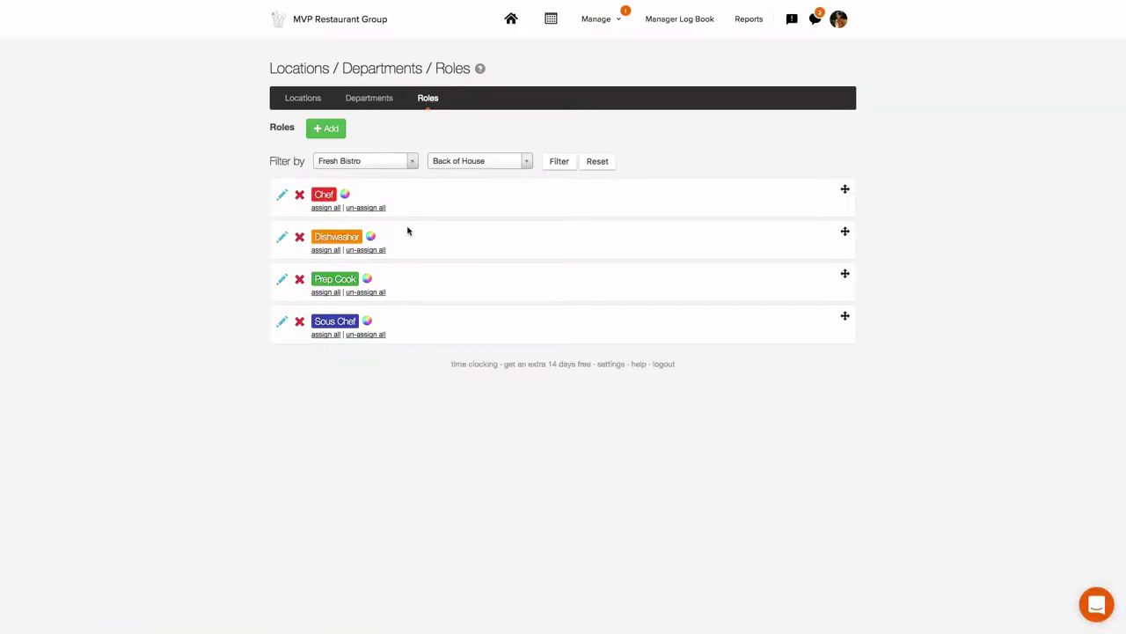
{"action": "left_click", "coordinate": [470, 165]}
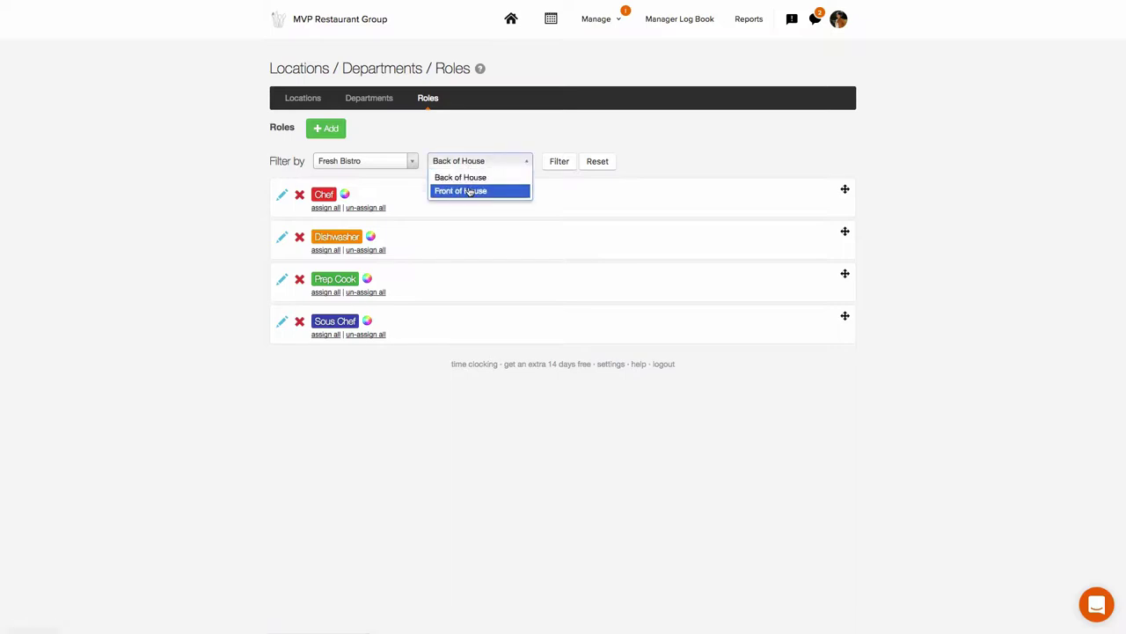
{"action": "left_click", "coordinate": [469, 189]}
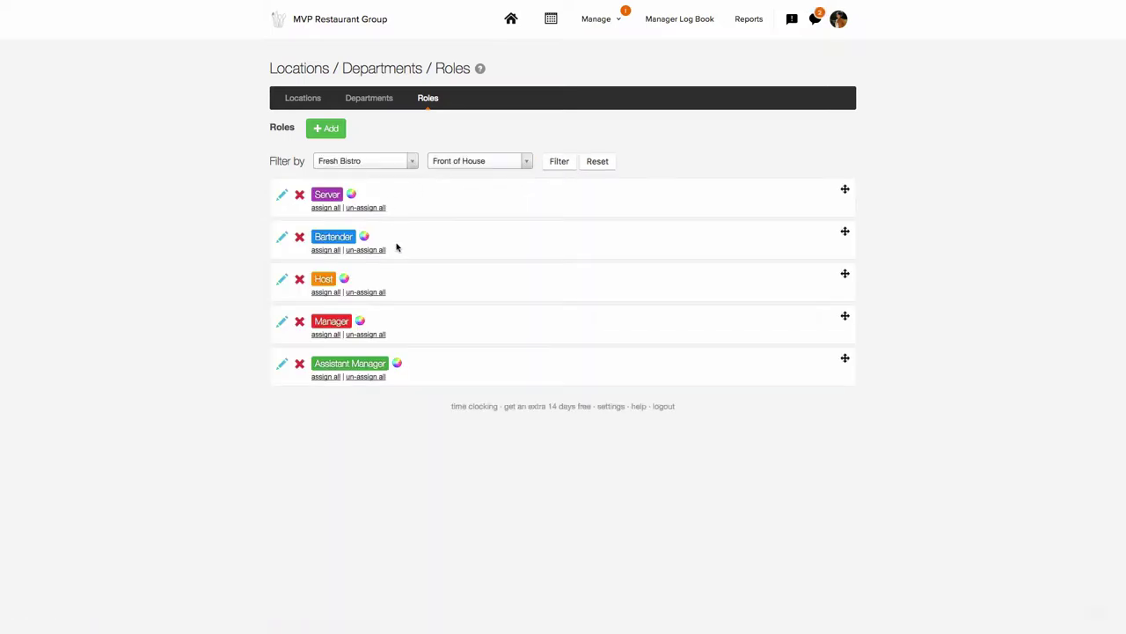
{"action": "left_click", "coordinate": [597, 21]}
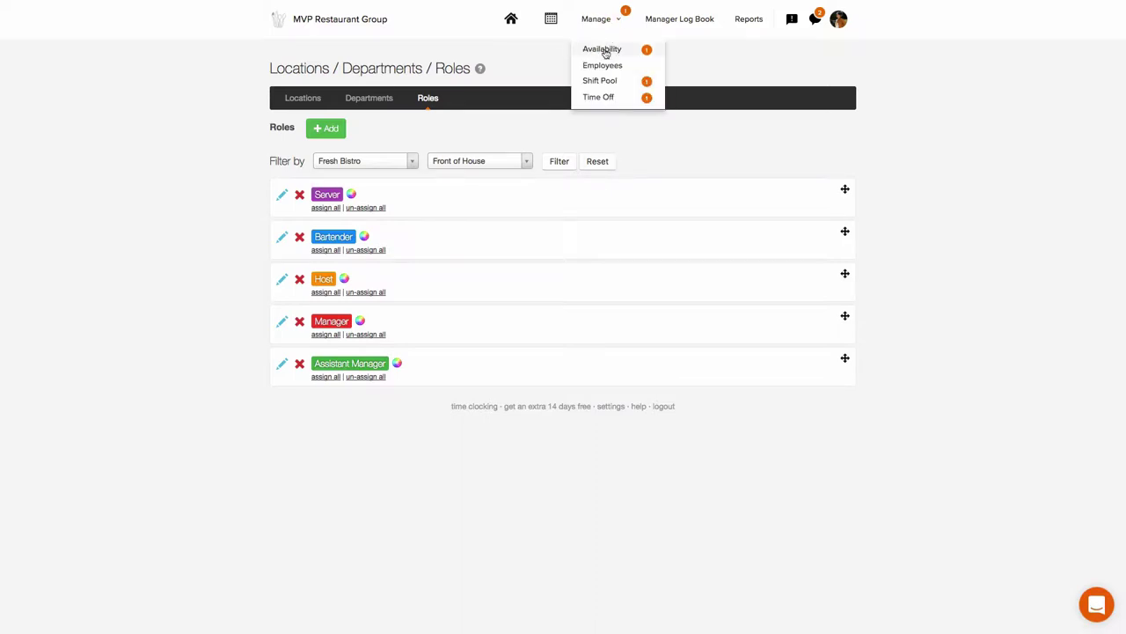
- In the second employee's Basic Info, change the user type to Manager
{"action": "left_click", "coordinate": [604, 67]}
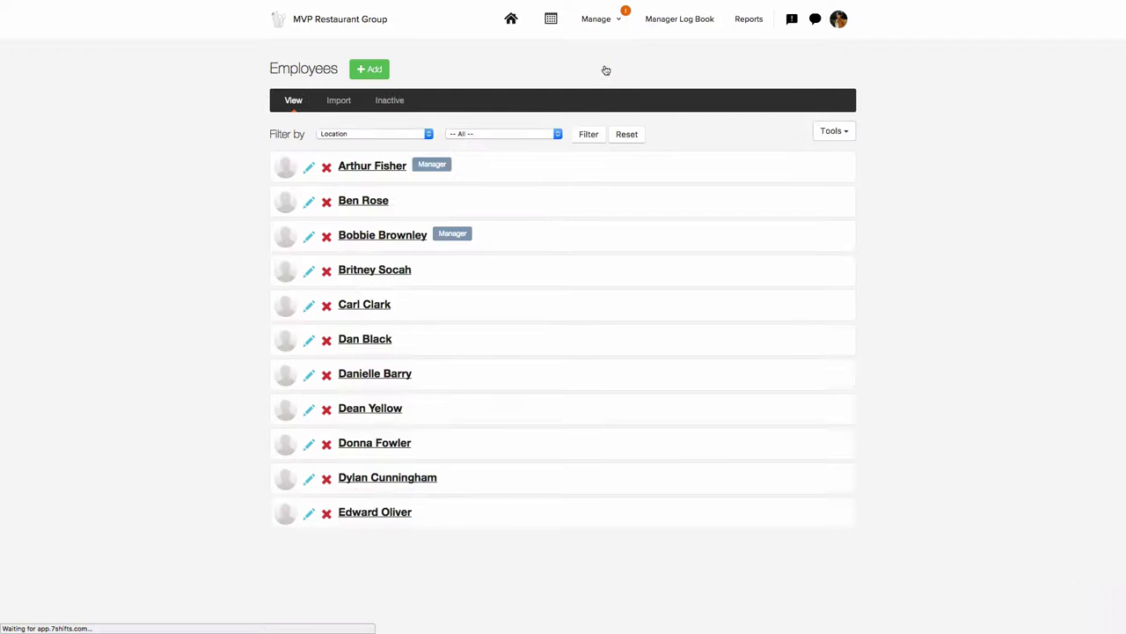
{"action": "left_click", "coordinate": [373, 201]}
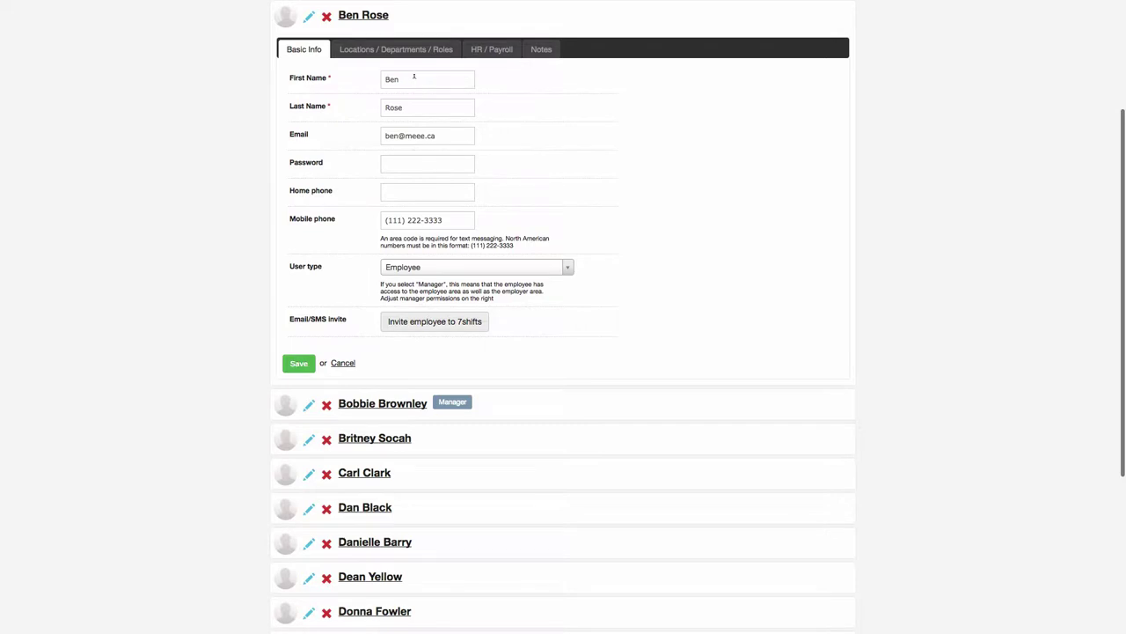
{"action": "scroll", "coordinate": [413, 80], "scroll_direction": "down", "scroll_amount": 1}
{"action": "scroll", "coordinate": [414, 88], "scroll_direction": "up", "scroll_amount": 2}
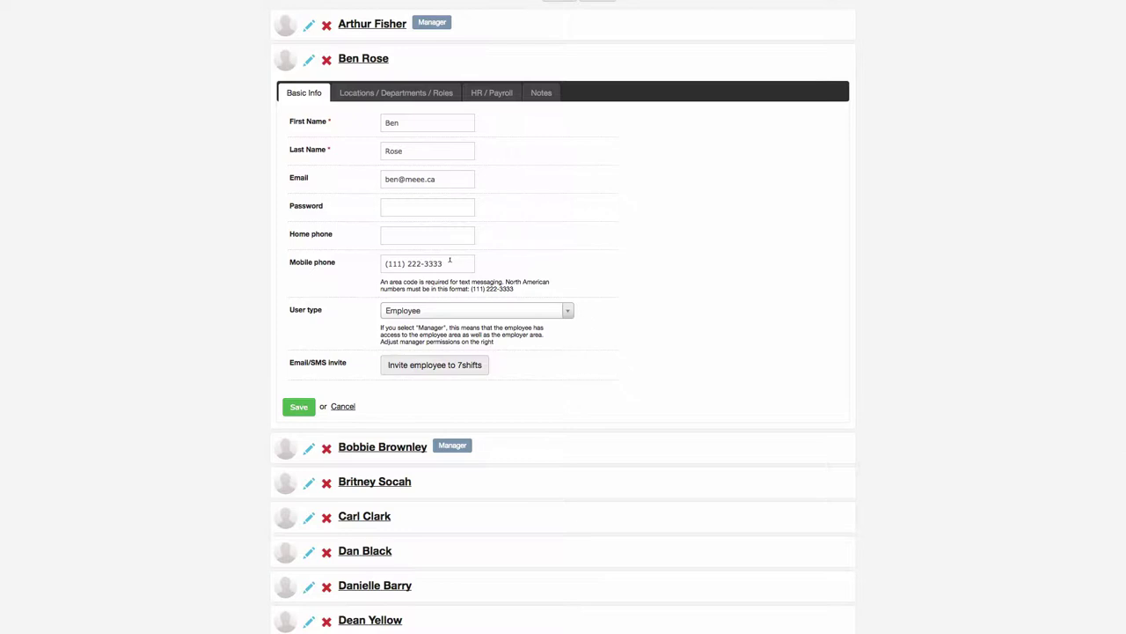
{"action": "left_click", "coordinate": [446, 311]}
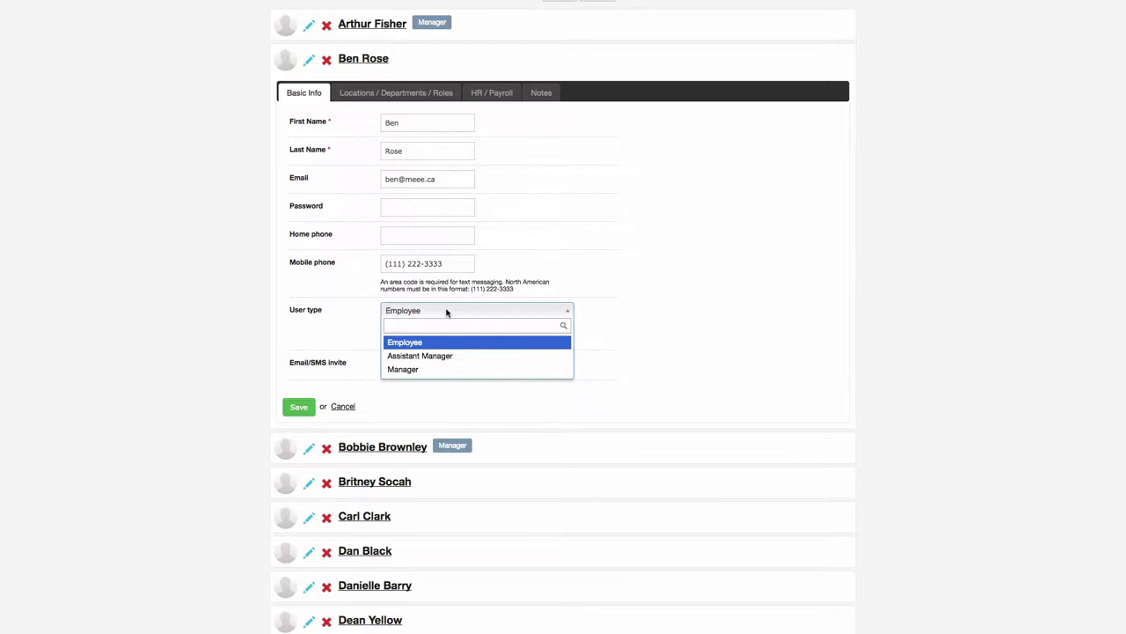
{"action": "scroll", "coordinate": [446, 310], "scroll_direction": "up", "scroll_amount": 1}
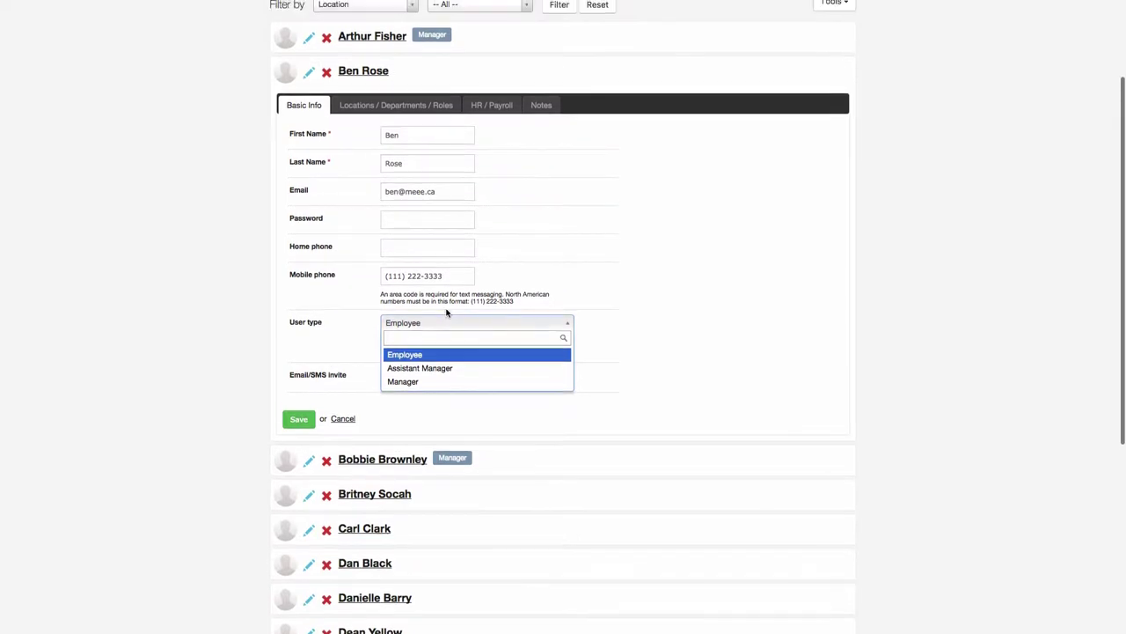
{"action": "left_click", "coordinate": [418, 385]}
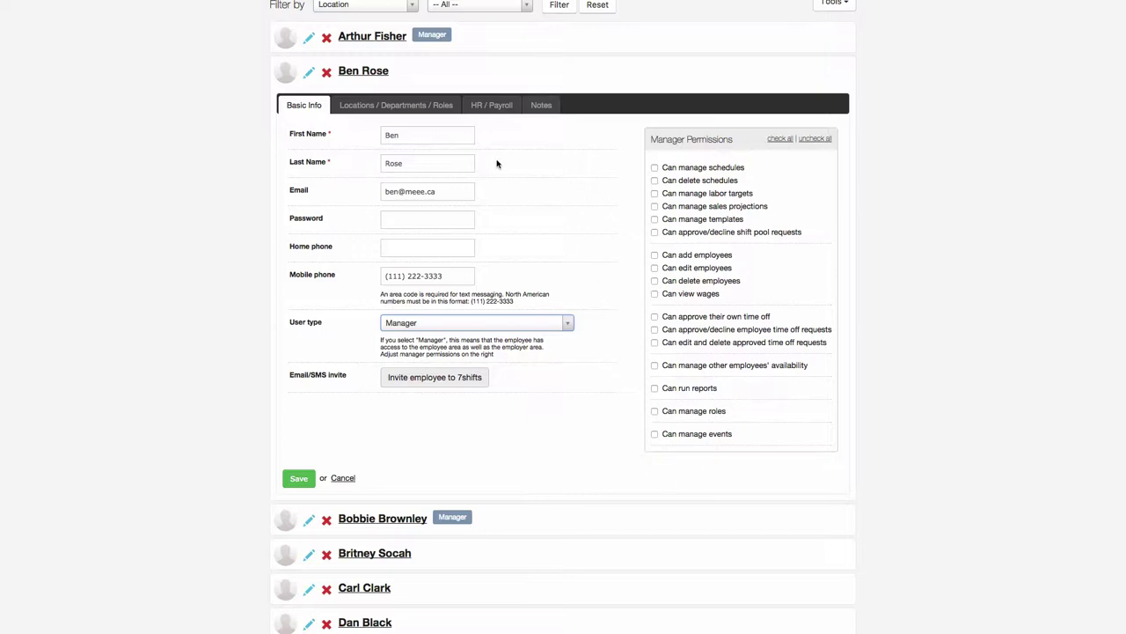
{"action": "scroll", "coordinate": [449, 193], "scroll_direction": "up", "scroll_amount": 3}
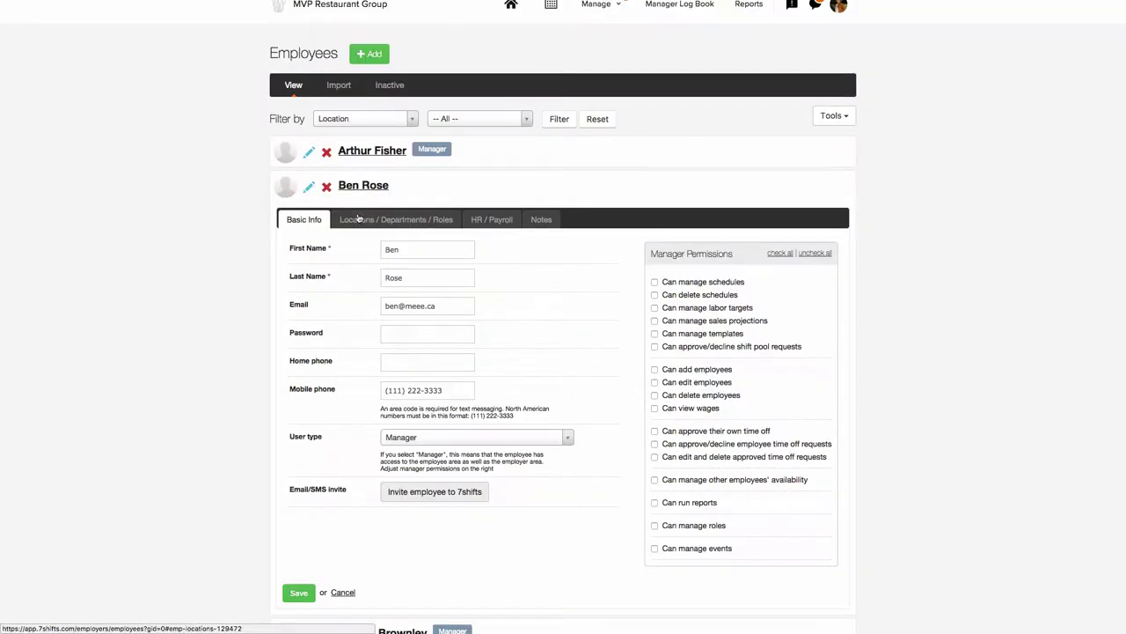
- Check the employee's Front of House roles, Hourly wages of 11 and 12, and 'Prefers evening shifts' note
{"action": "left_click", "coordinate": [392, 217]}
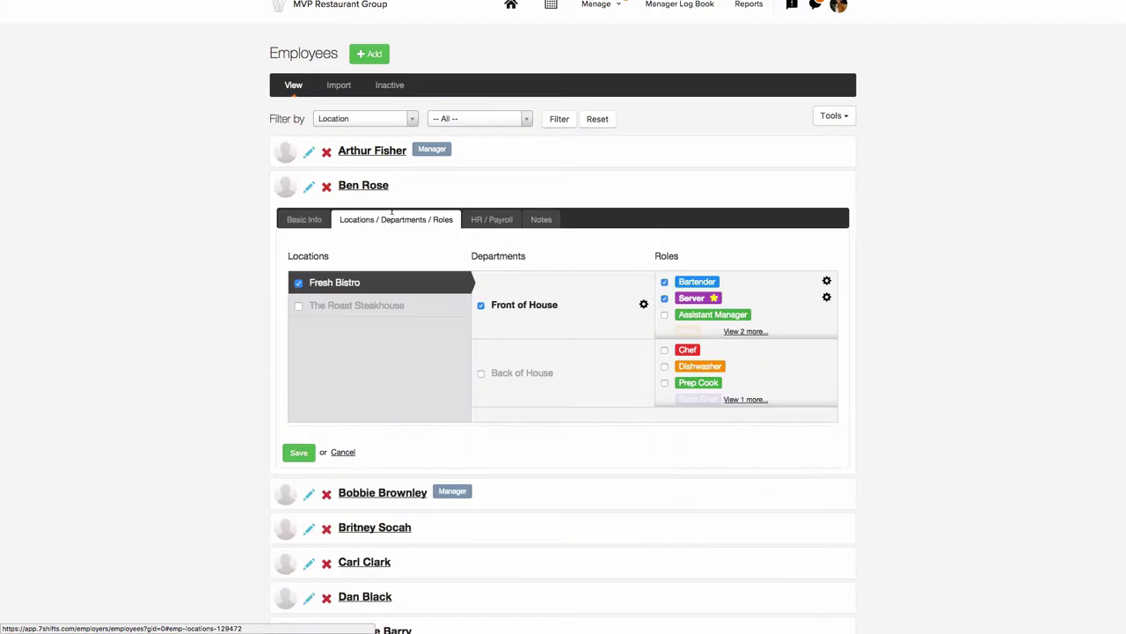
{"action": "left_click", "coordinate": [744, 332]}
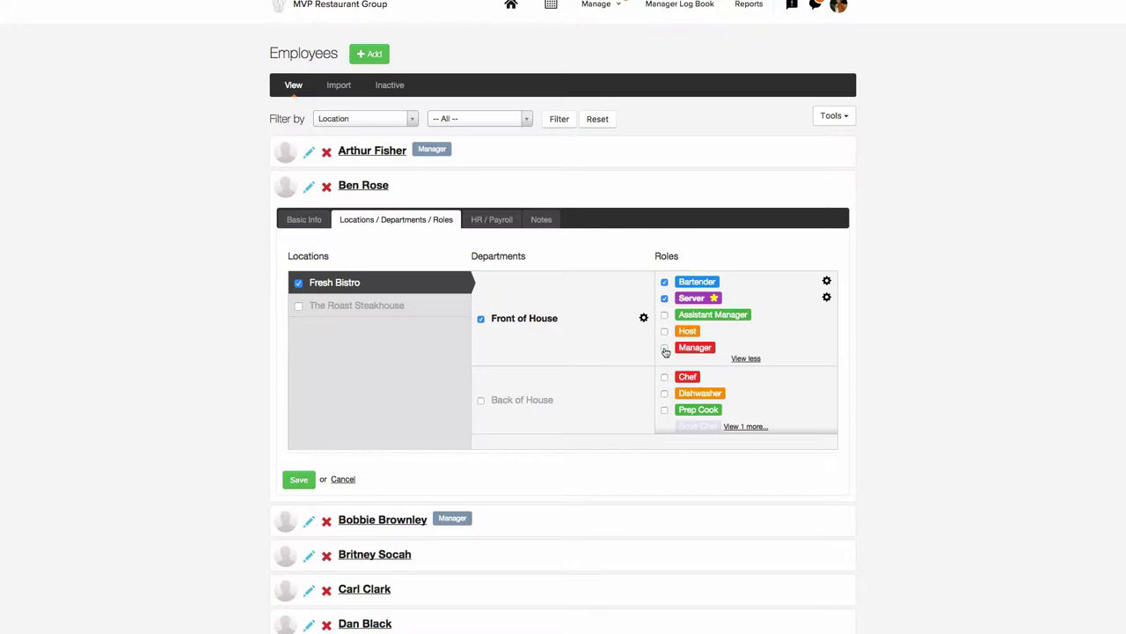
{"action": "left_click", "coordinate": [495, 221]}
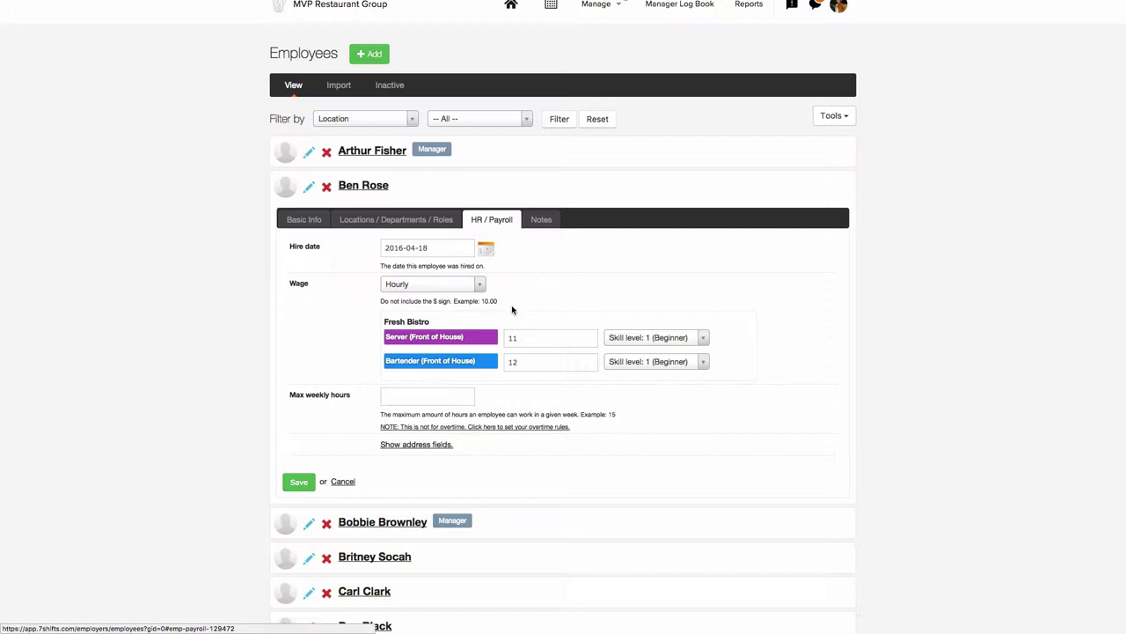
{"action": "left_click", "coordinate": [460, 284]}
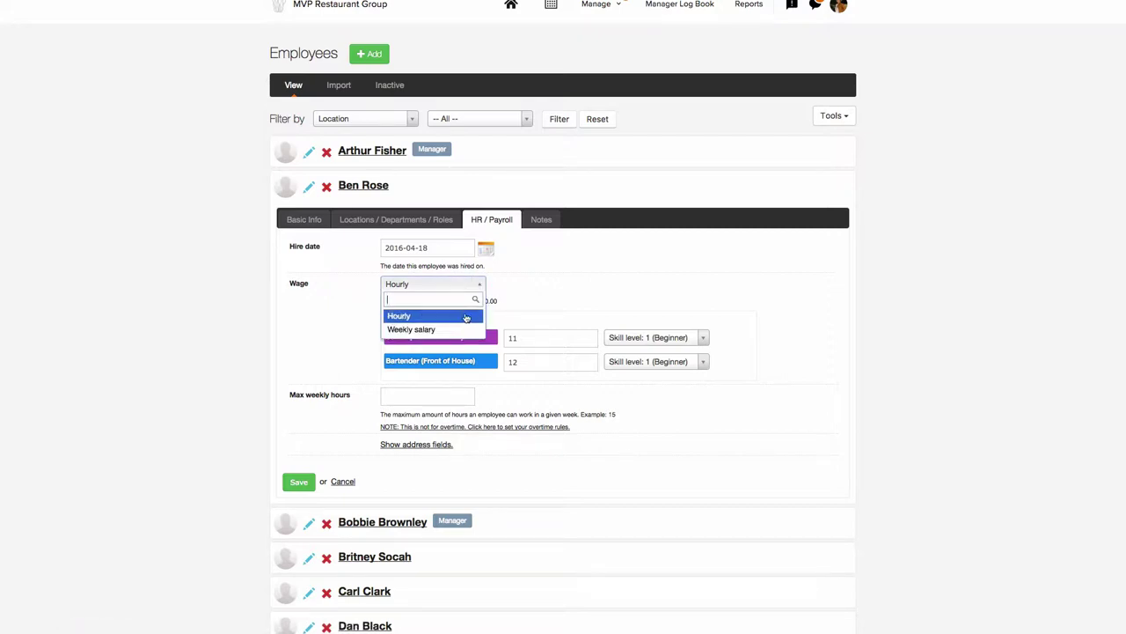
{"action": "left_click", "coordinate": [510, 313]}
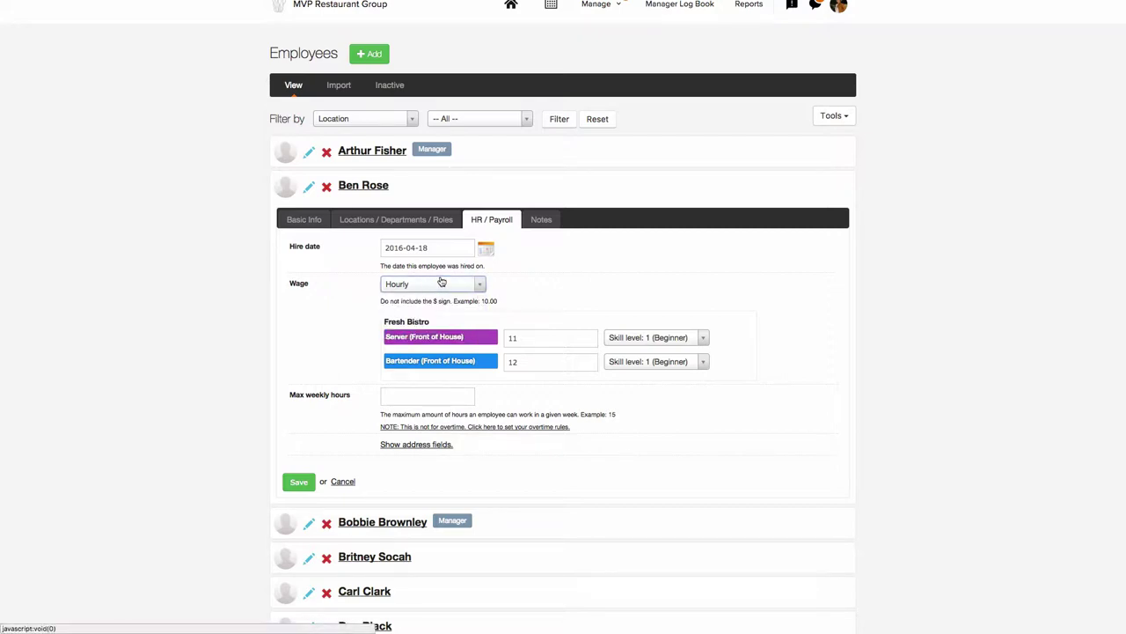
{"action": "left_click", "coordinate": [539, 222]}
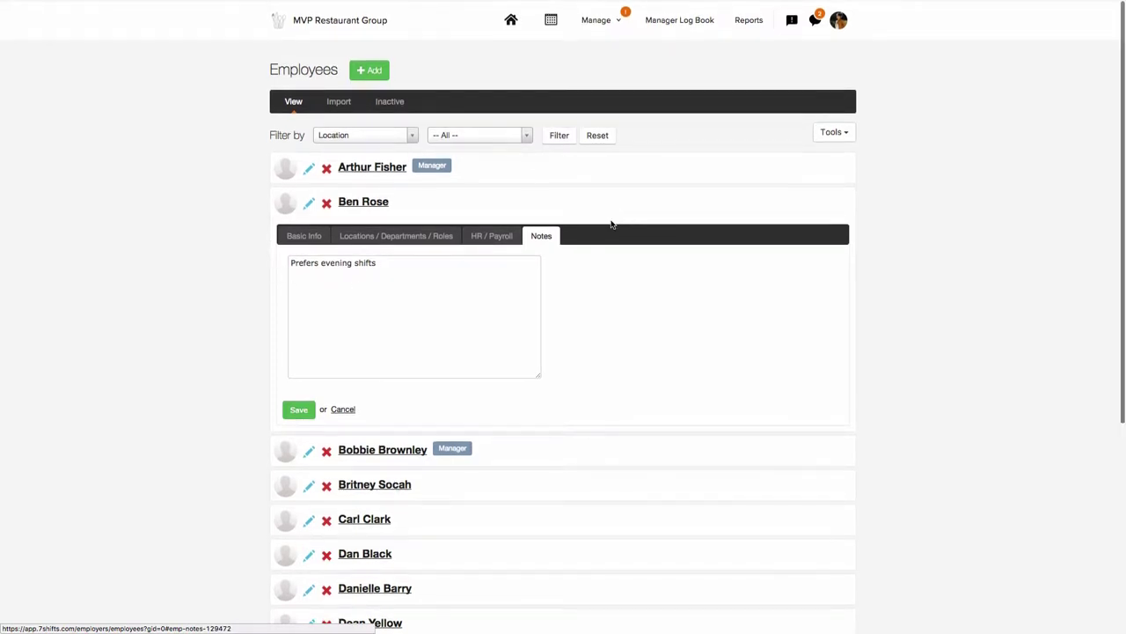
{"action": "left_click", "coordinate": [598, 26]}
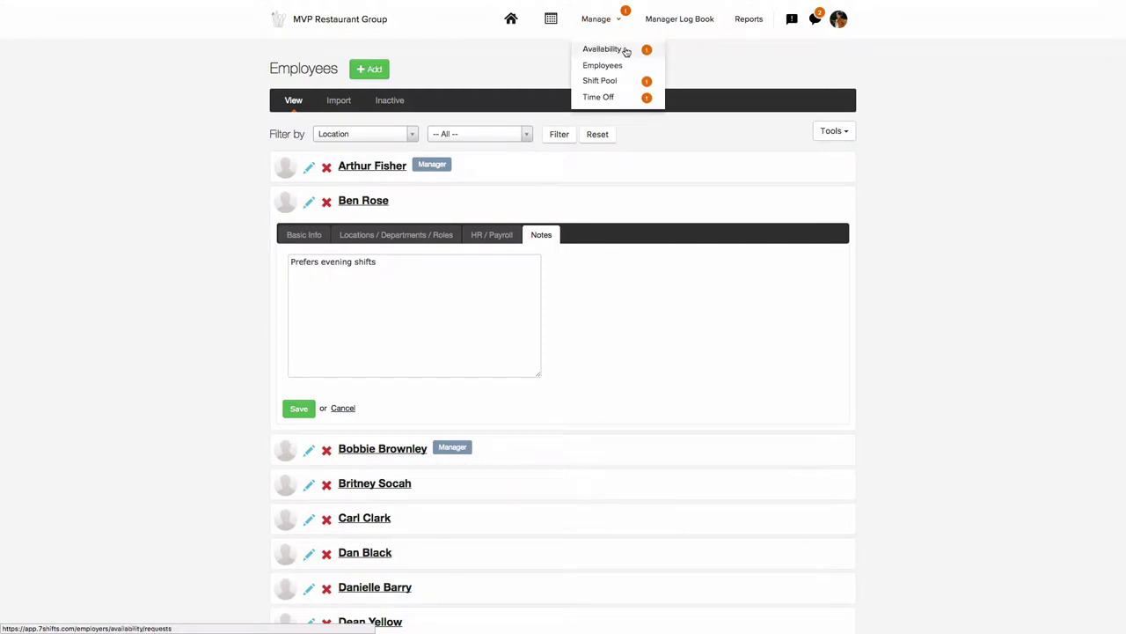
- View the pending Mar 5–11, 2017 availability request: Monday unavailable, Thursday only 10am–1pm
{"action": "left_click", "coordinate": [626, 51]}
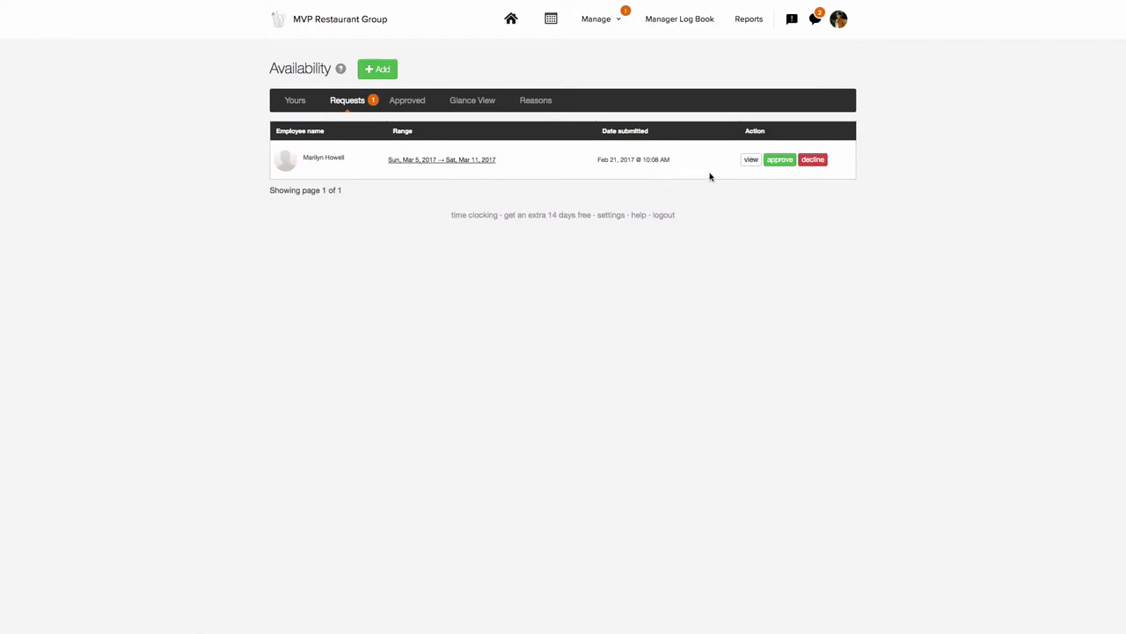
{"action": "left_click", "coordinate": [749, 160]}
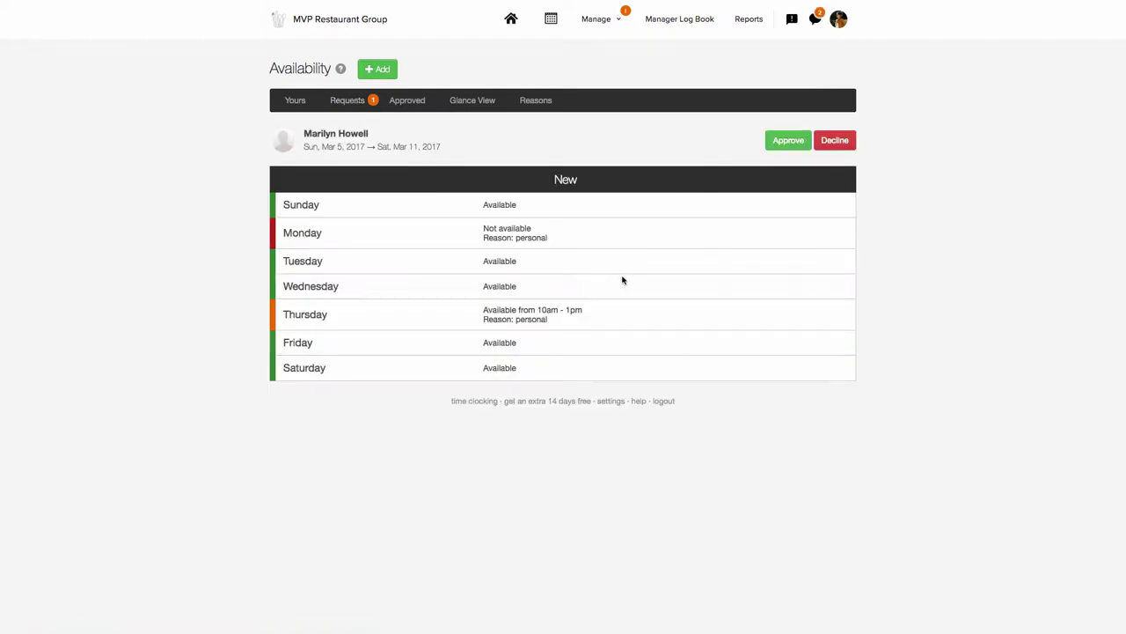
{"action": "left_click", "coordinate": [592, 25]}
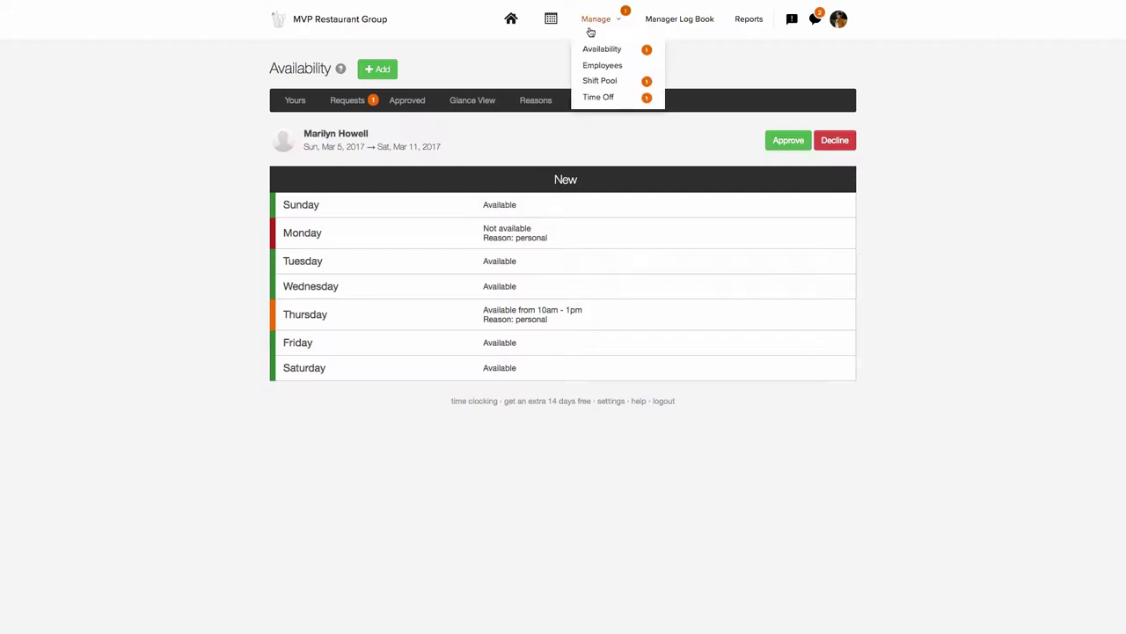
- Check a time-off request for conflicts, then list the three blocked days including Christmas Weekend
{"action": "left_click", "coordinate": [632, 100]}
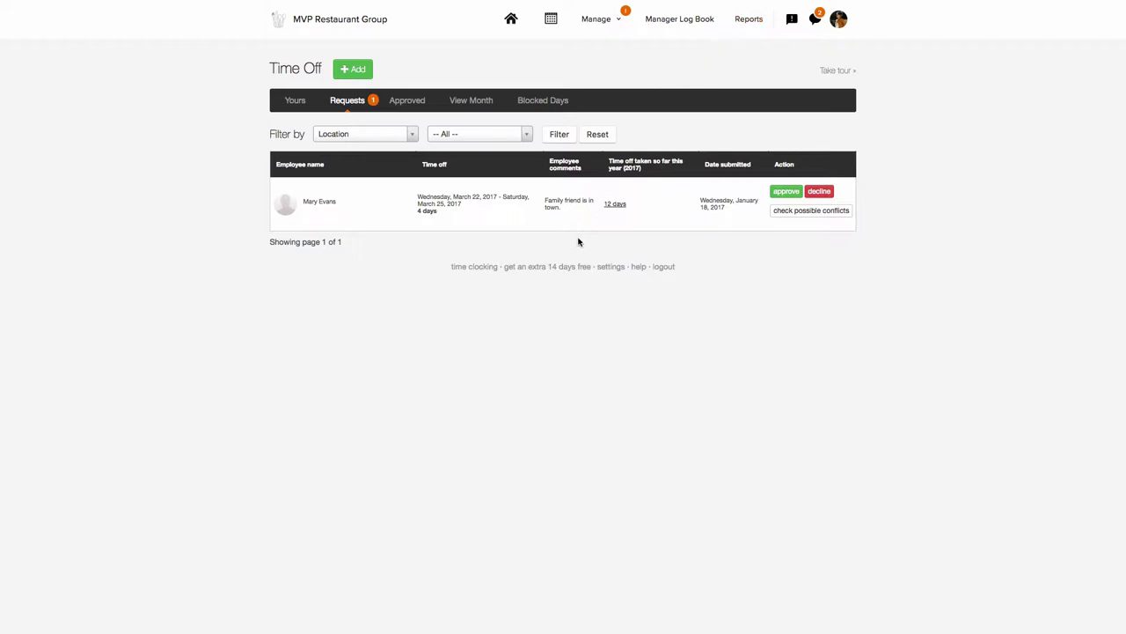
{"action": "left_click", "coordinate": [794, 212]}
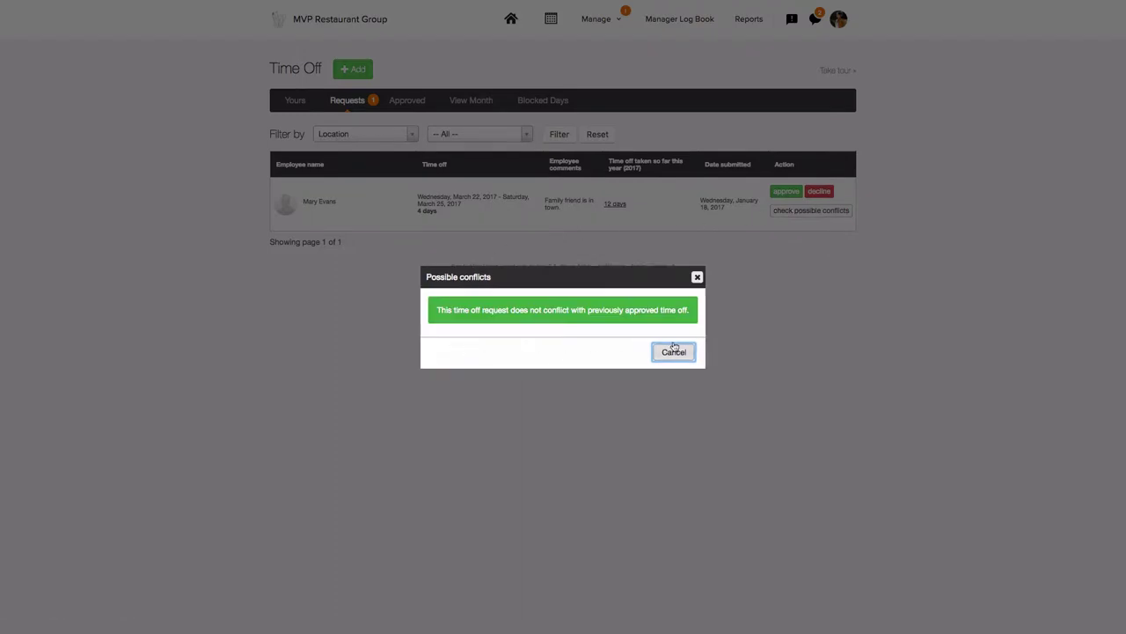
{"action": "left_click", "coordinate": [697, 278]}
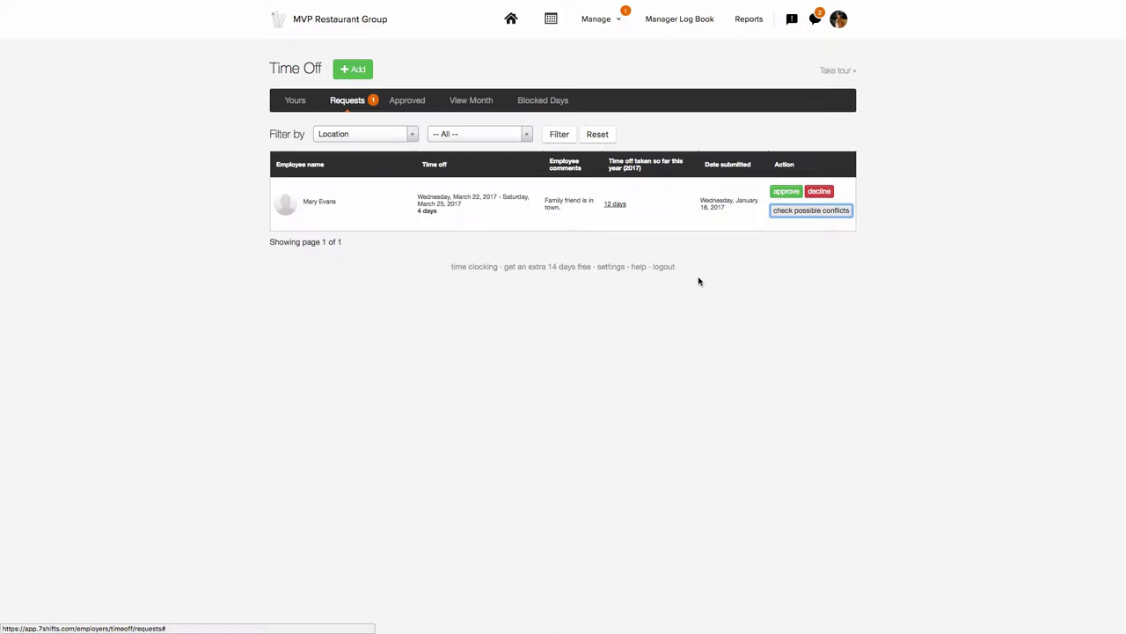
{"action": "left_click", "coordinate": [542, 102]}
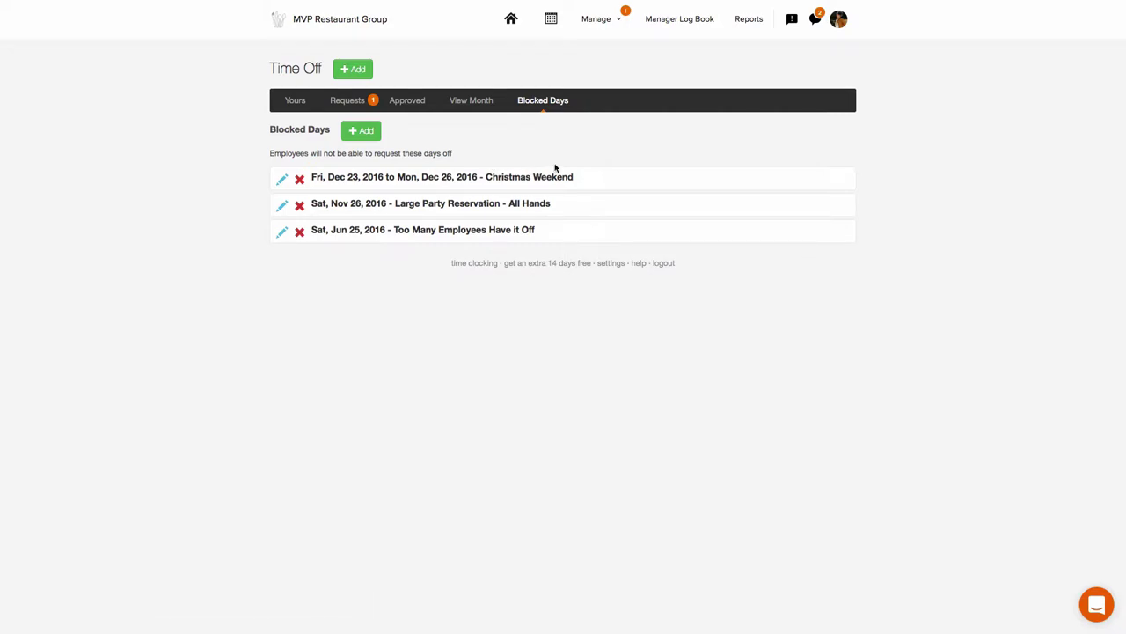
- Show the Feb 19–25, 2017 schedule, reviewing layout and location options while keeping Front of House
{"action": "left_click", "coordinate": [552, 21]}
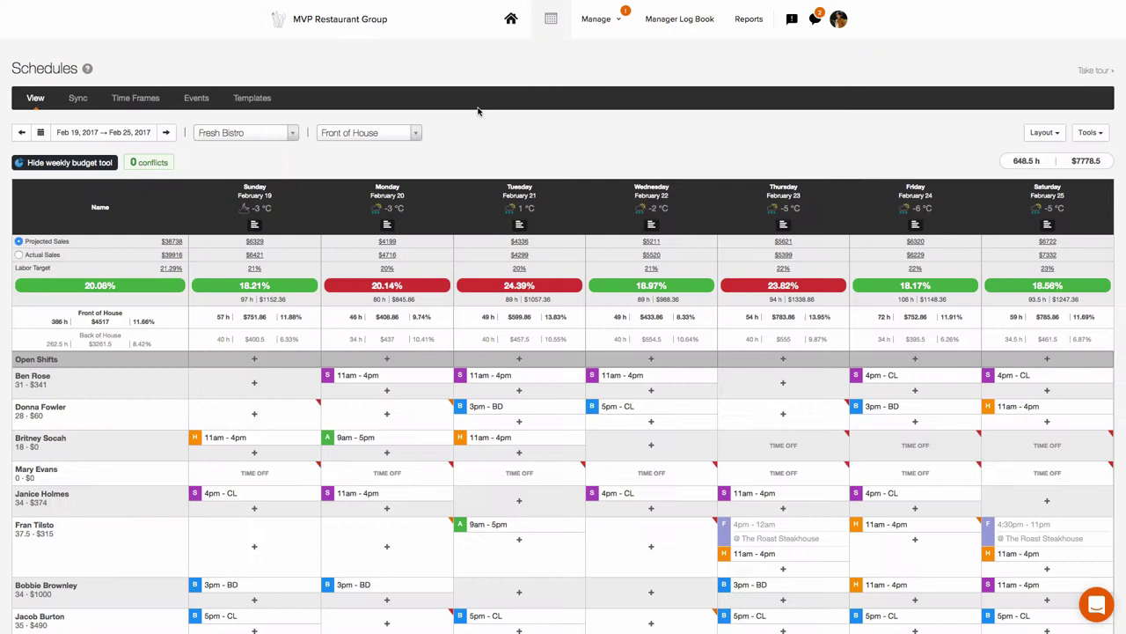
{"action": "left_click", "coordinate": [1028, 136]}
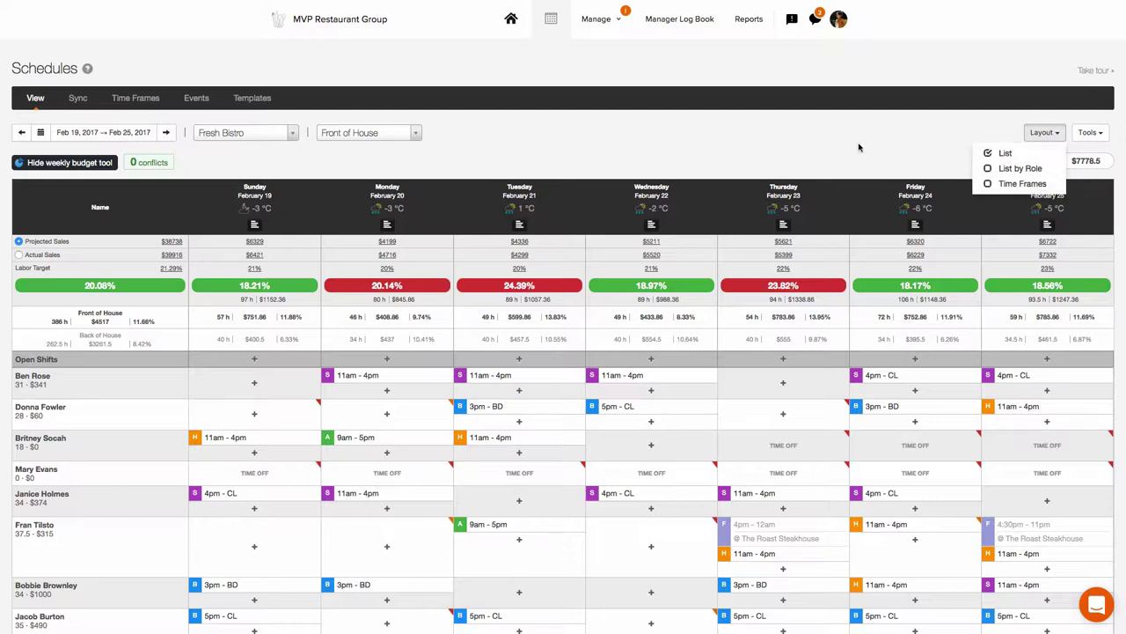
{"action": "left_click", "coordinate": [743, 144]}
{"action": "left_click", "coordinate": [272, 135]}
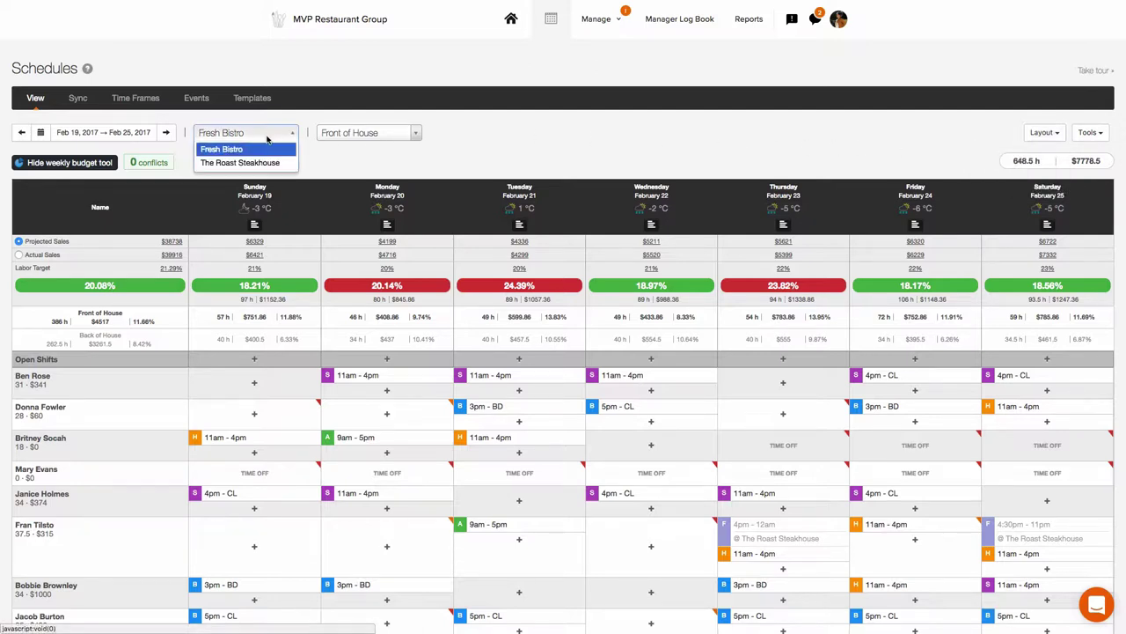
{"action": "left_click", "coordinate": [327, 164]}
{"action": "left_click", "coordinate": [361, 139]}
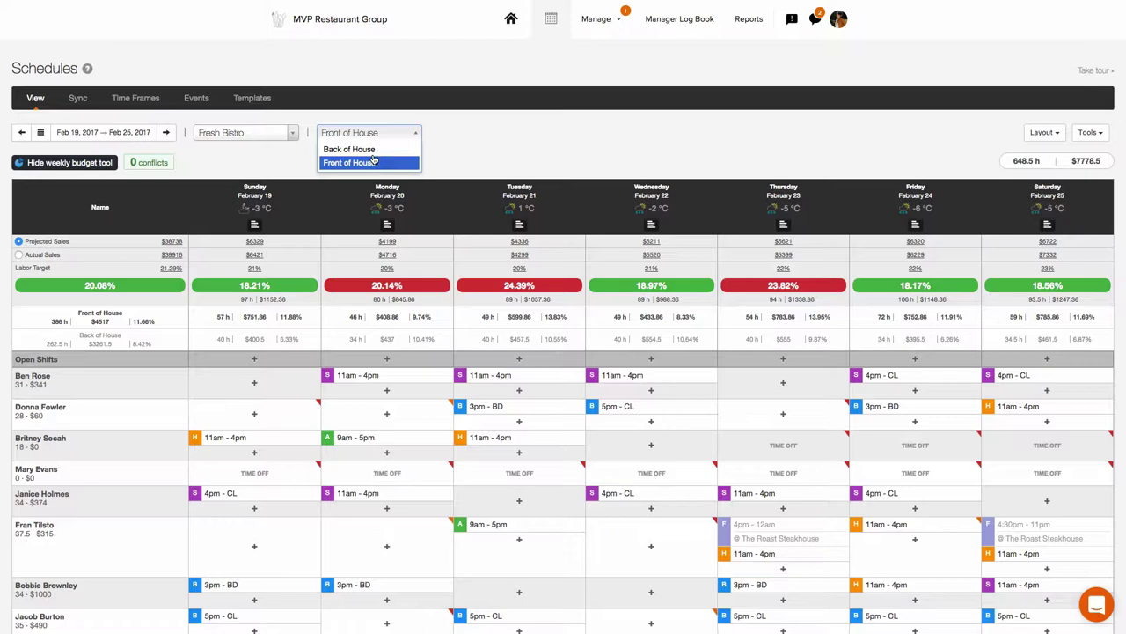
{"action": "left_click", "coordinate": [373, 149]}
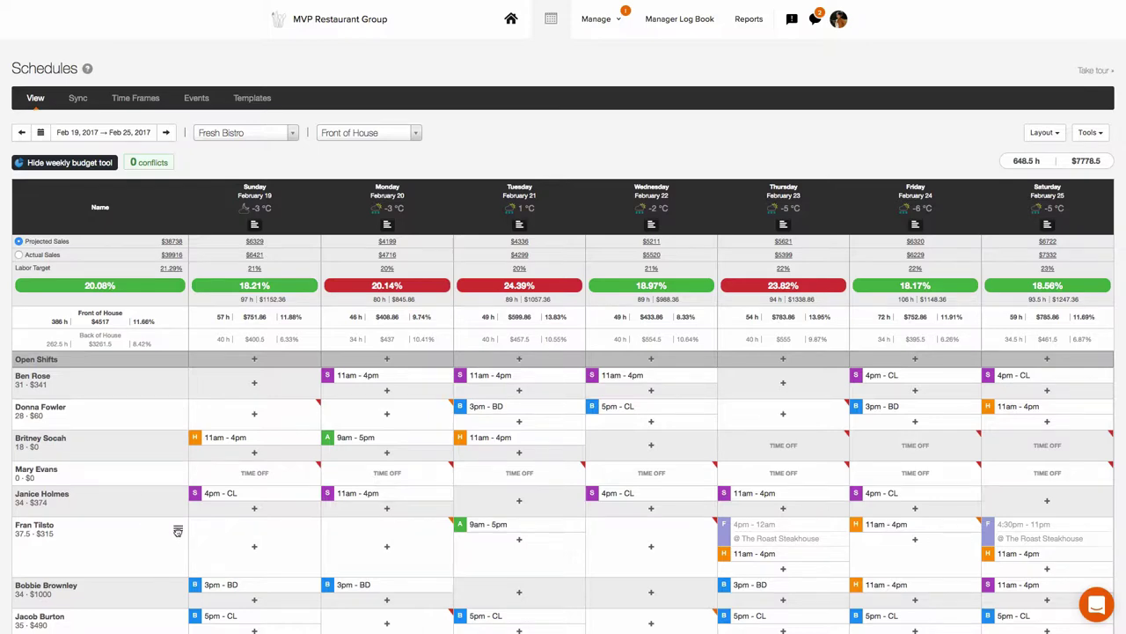
- Move an employee's row to fourth place and shift the Tuesday 3pm–BD shift to Monday
{"action": "left_click_drag", "start_coordinate": [177, 532], "coordinate": [161, 504]}
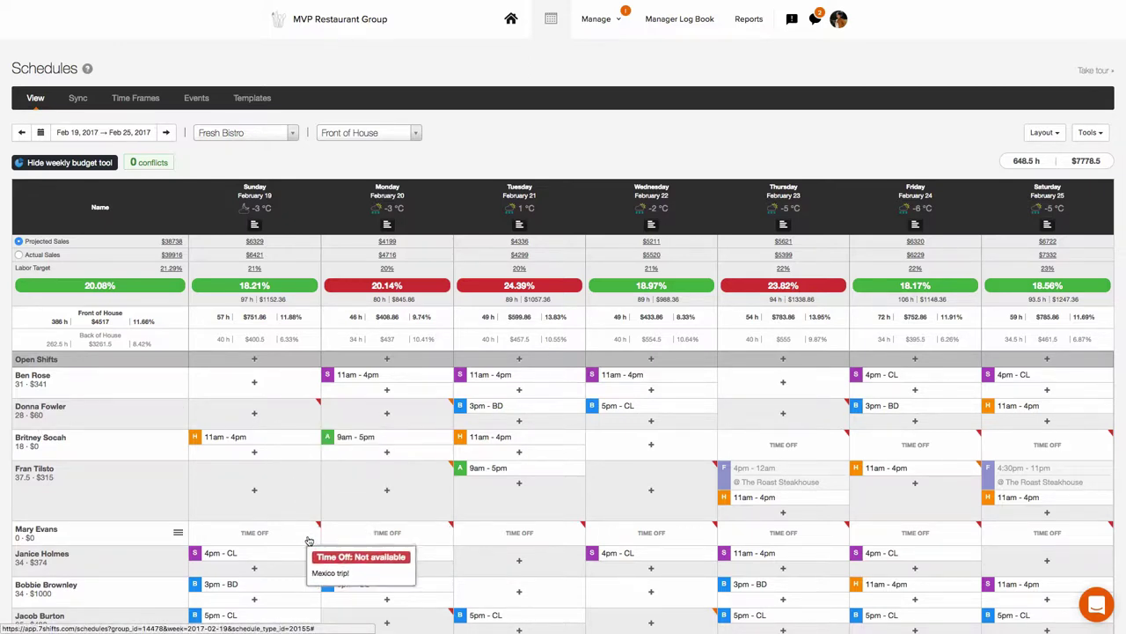
{"action": "mouse_move", "coordinate": [316, 415]}
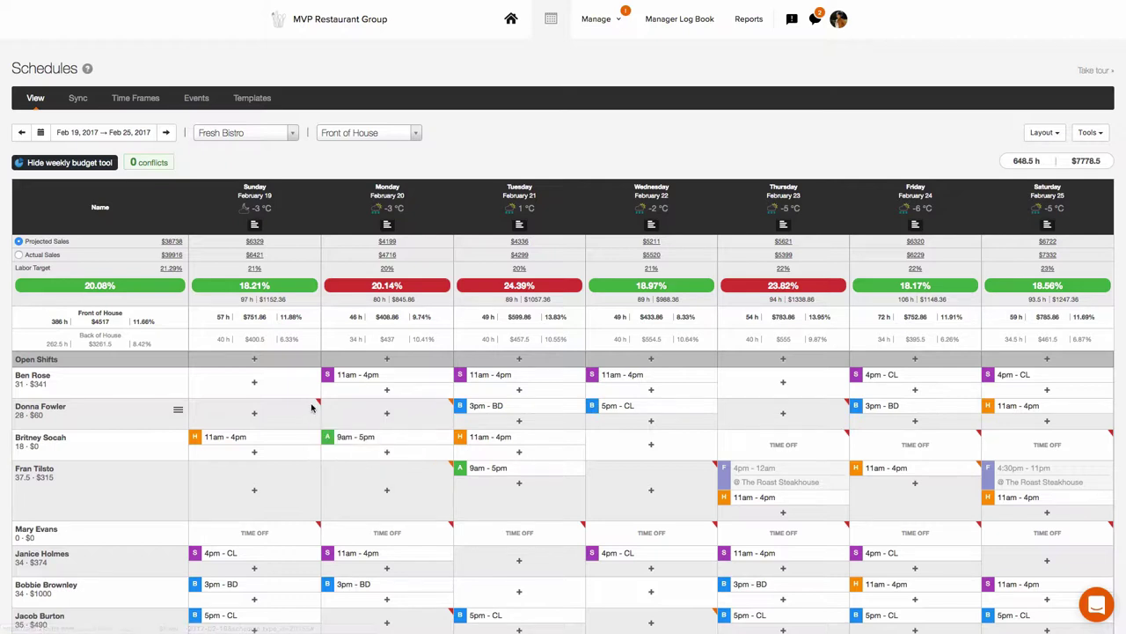
{"action": "mouse_move", "coordinate": [438, 416]}
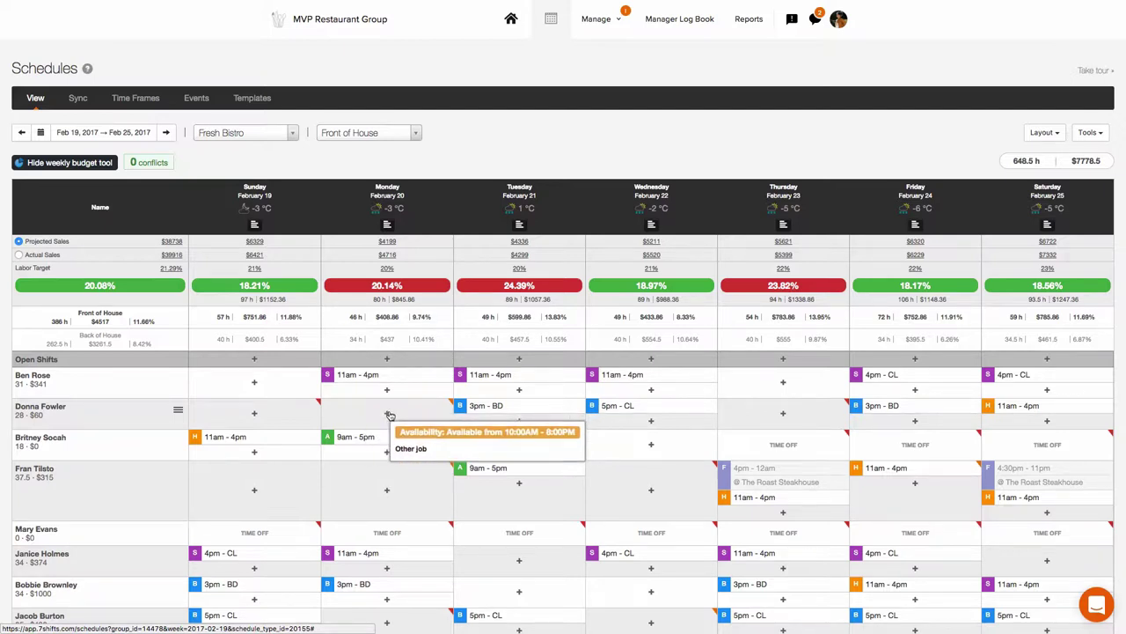
{"action": "left_click_drag", "start_coordinate": [511, 411], "coordinate": [409, 415]}
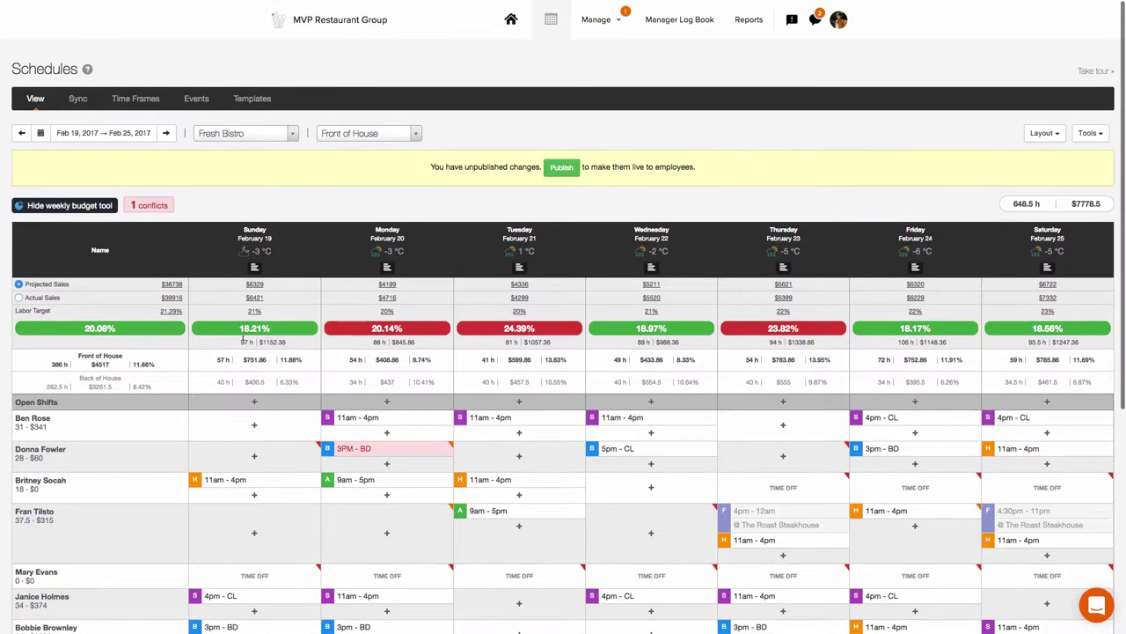
{"action": "scroll", "coordinate": [243, 342], "scroll_direction": "down", "scroll_amount": 2}
{"action": "scroll", "coordinate": [243, 342], "scroll_direction": "down", "scroll_amount": 2}
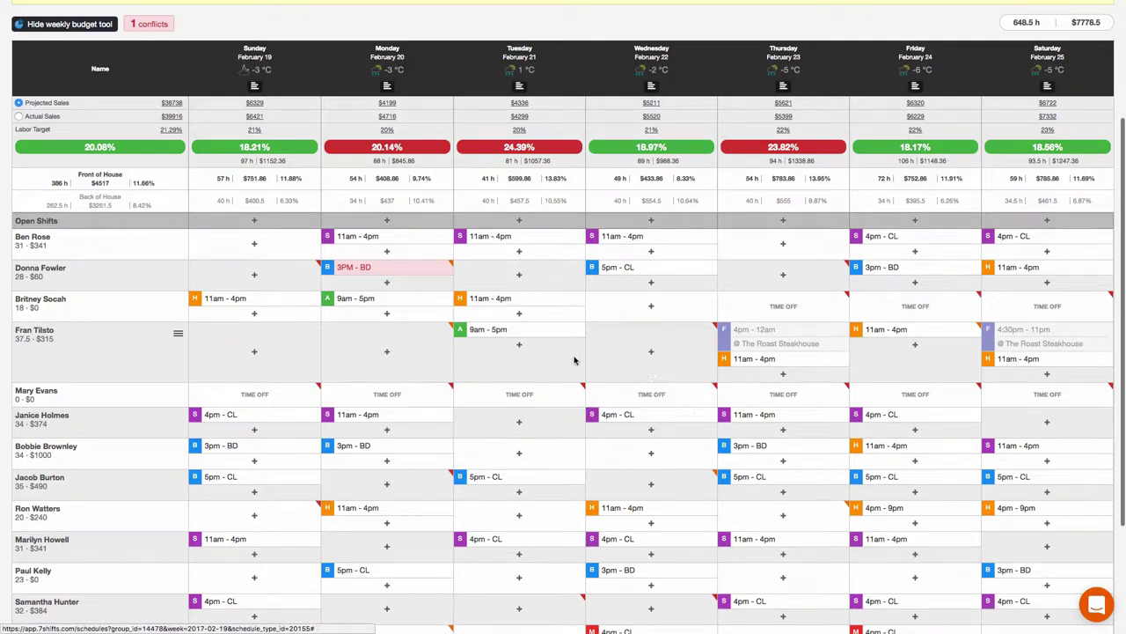
- Add a Sunday 4:00PM - CL Host shift for the fourth employee and accept the overtime alert
{"action": "scroll", "coordinate": [568, 359], "scroll_direction": "up", "scroll_amount": 2}
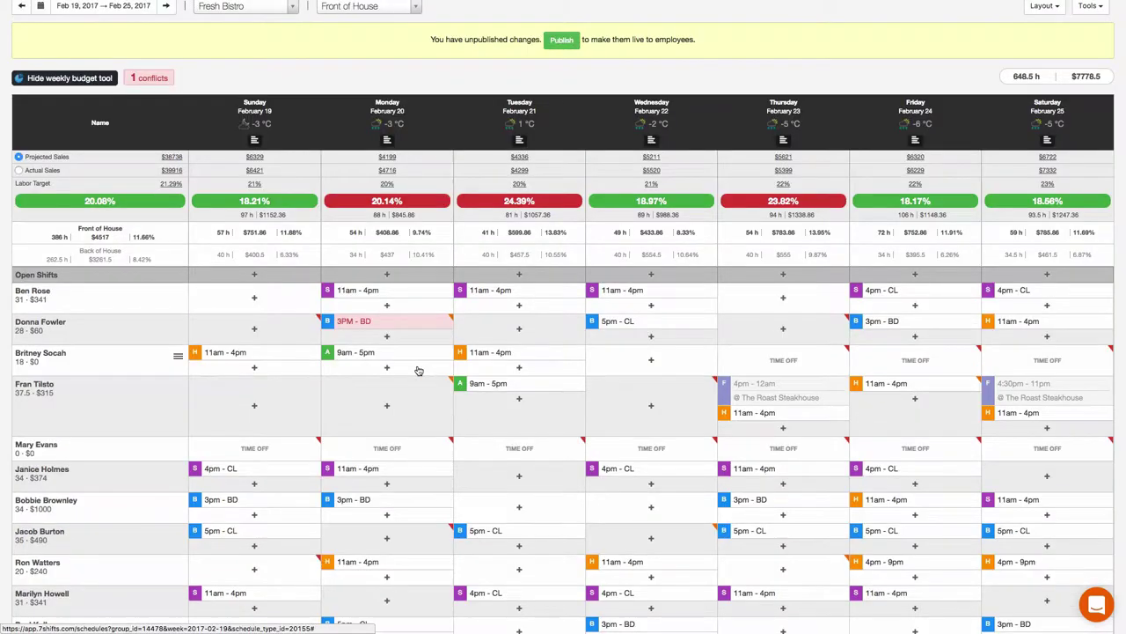
{"action": "left_click", "coordinate": [253, 407]}
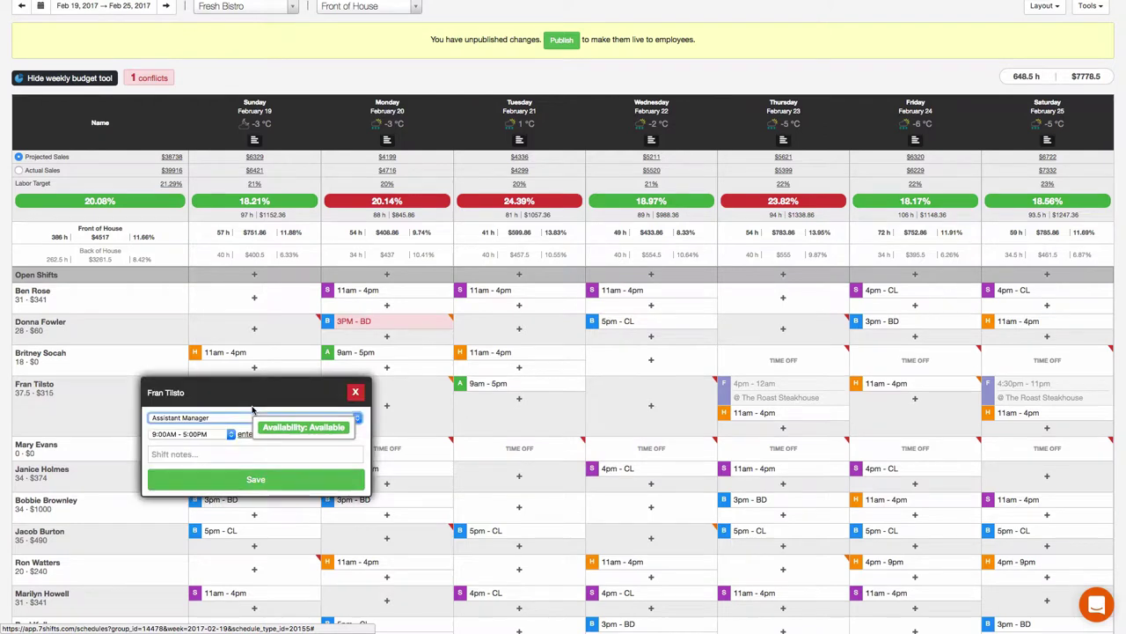
{"action": "left_click", "coordinate": [233, 420]}
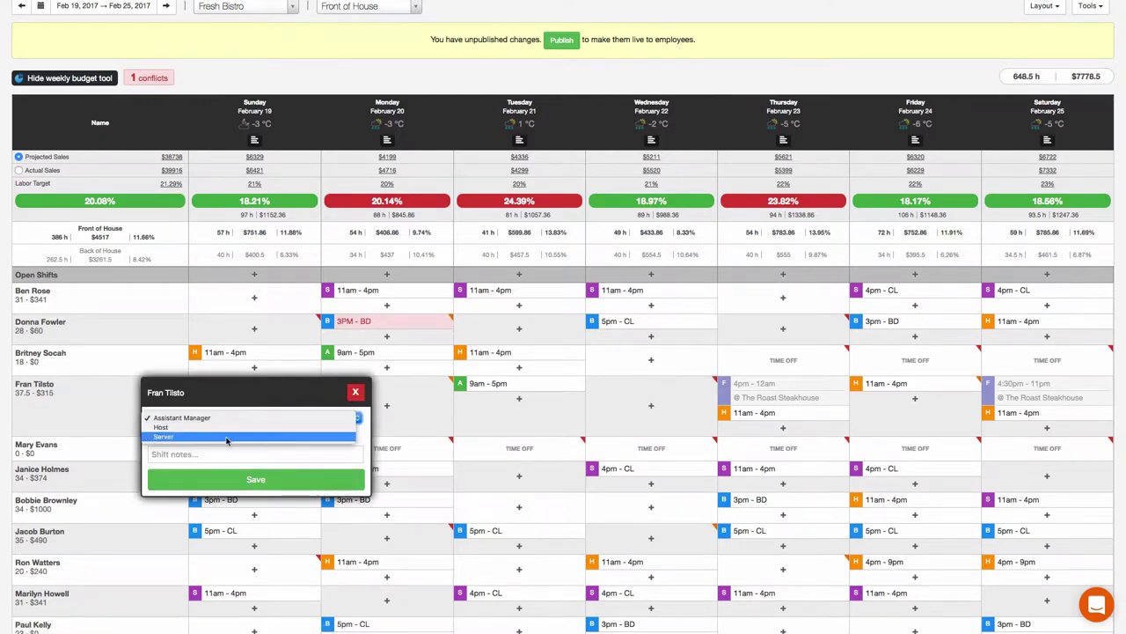
{"action": "left_click", "coordinate": [228, 429]}
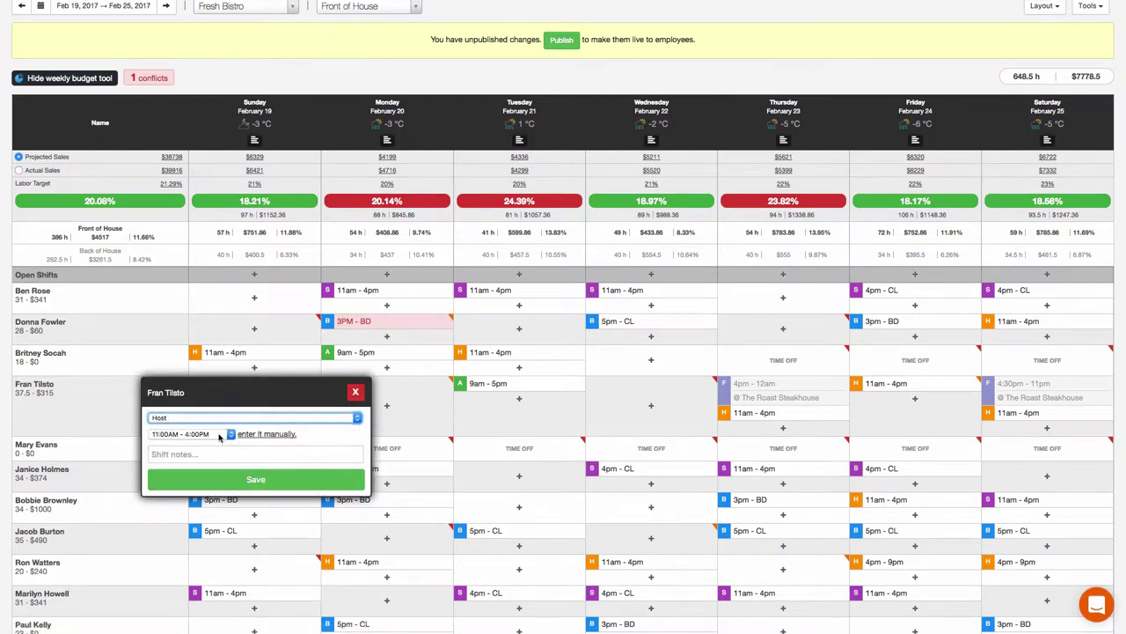
{"action": "left_click", "coordinate": [222, 435]}
{"action": "left_click", "coordinate": [211, 445]}
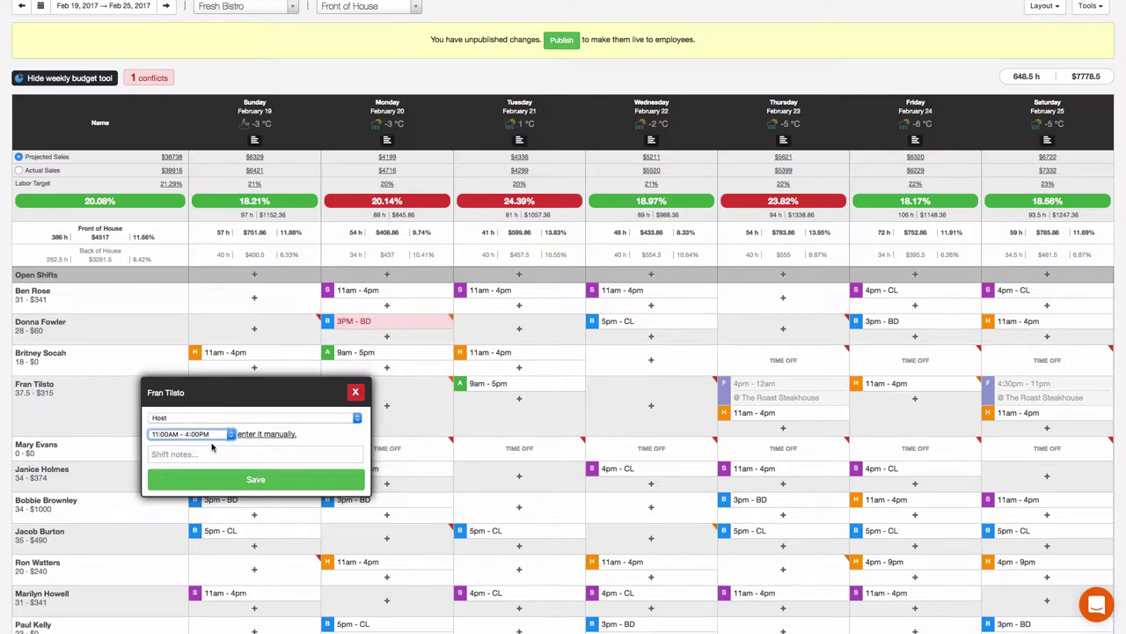
{"action": "left_click", "coordinate": [255, 484]}
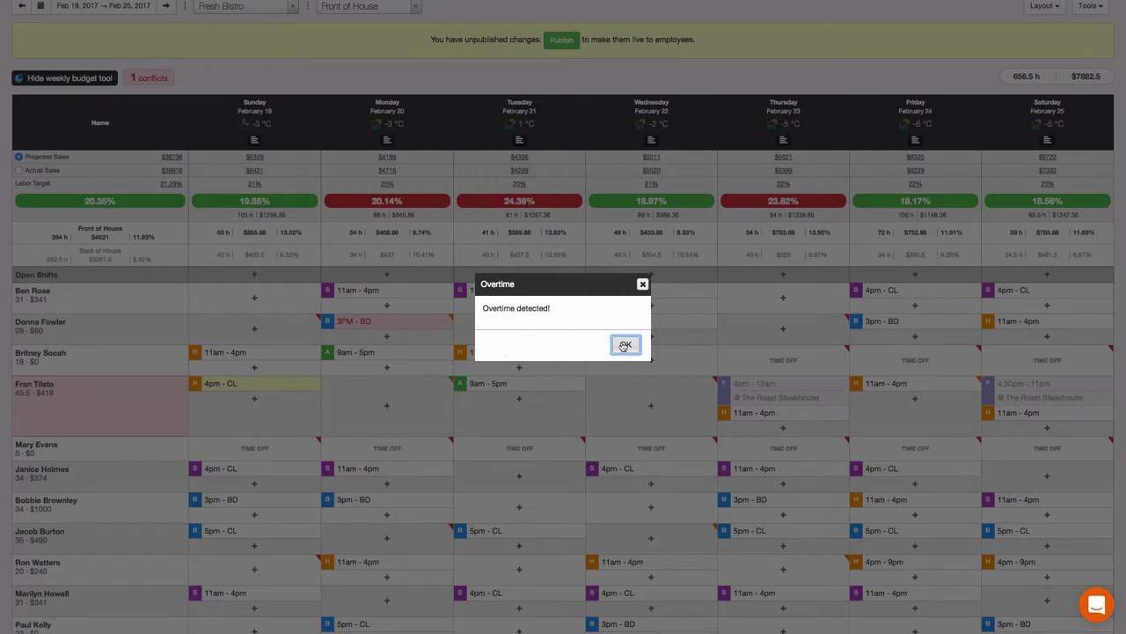
{"action": "left_click", "coordinate": [625, 345]}
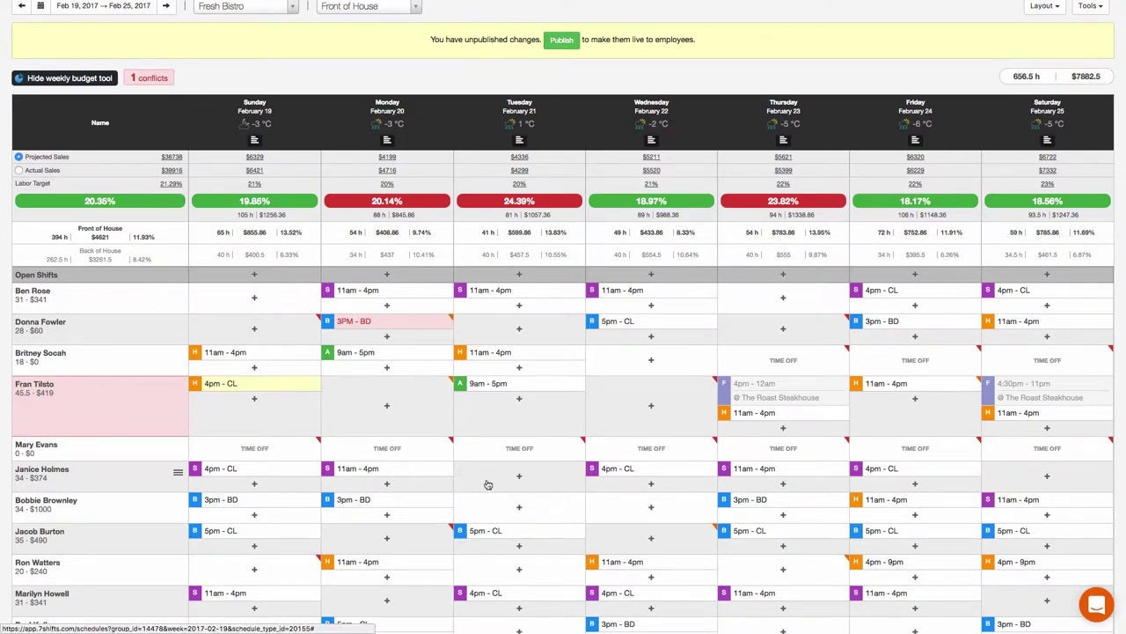
- Move the Sunday 4pm–CL shift to another employee's Monday and copy Tuesday's 11am–4pm shift to Wednesday
{"action": "scroll", "coordinate": [490, 485], "scroll_direction": "up", "scroll_amount": 2}
{"action": "scroll", "coordinate": [537, 485], "scroll_direction": "down", "scroll_amount": 3}
{"action": "scroll", "coordinate": [537, 485], "scroll_direction": "down", "scroll_amount": 1}
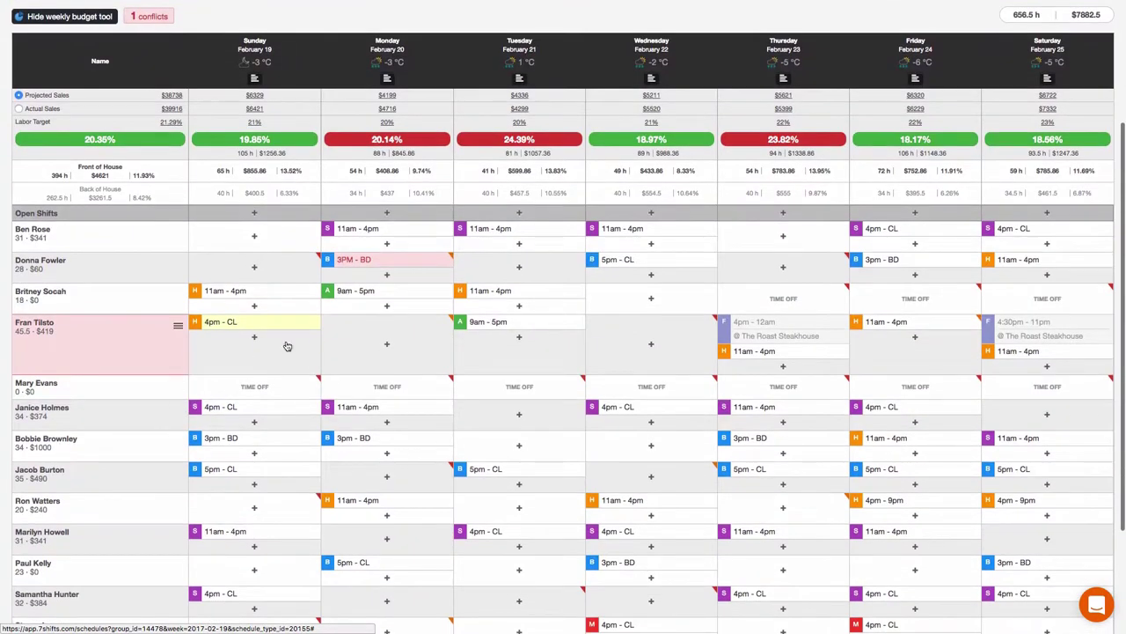
{"action": "left_click_drag", "start_coordinate": [265, 326], "coordinate": [430, 541]}
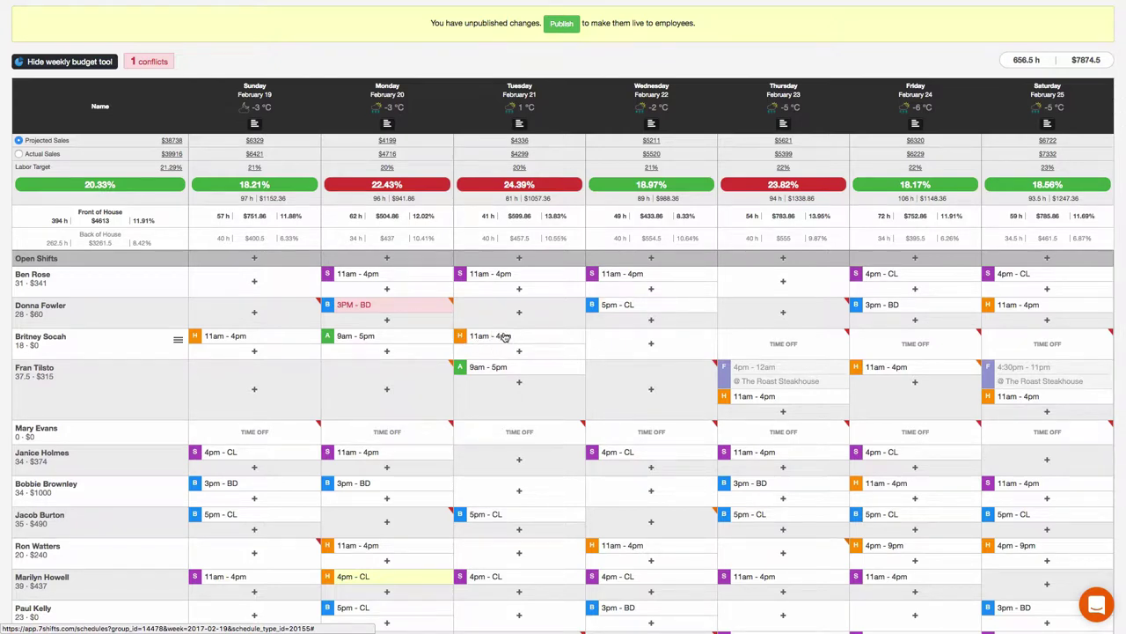
{"action": "left_click_drag", "start_coordinate": [480, 339], "coordinate": [619, 339]}
{"action": "scroll", "coordinate": [859, 304], "scroll_direction": "up", "scroll_amount": 3}
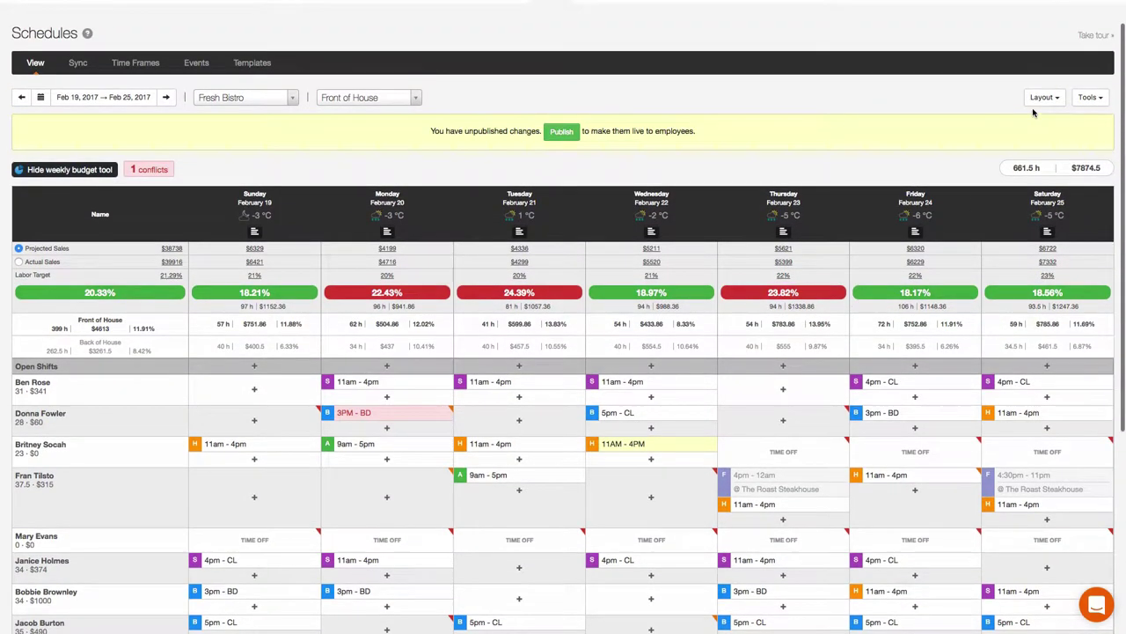
- Switch the schedule layout to group shifts by time frames
{"action": "left_click", "coordinate": [1042, 97]}
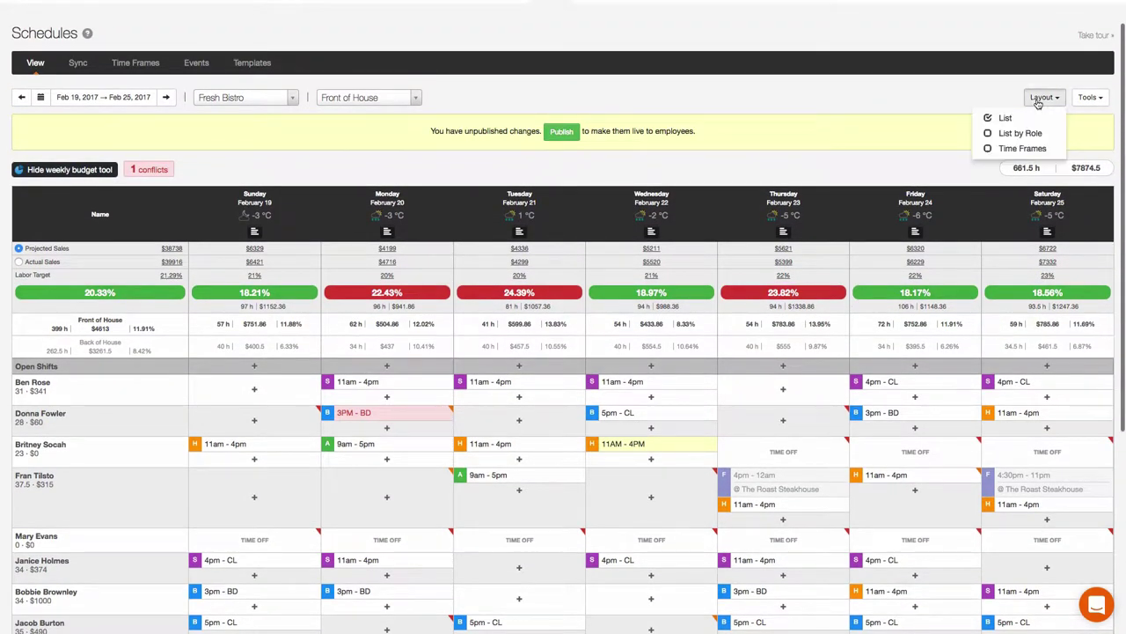
{"action": "left_click", "coordinate": [1023, 149]}
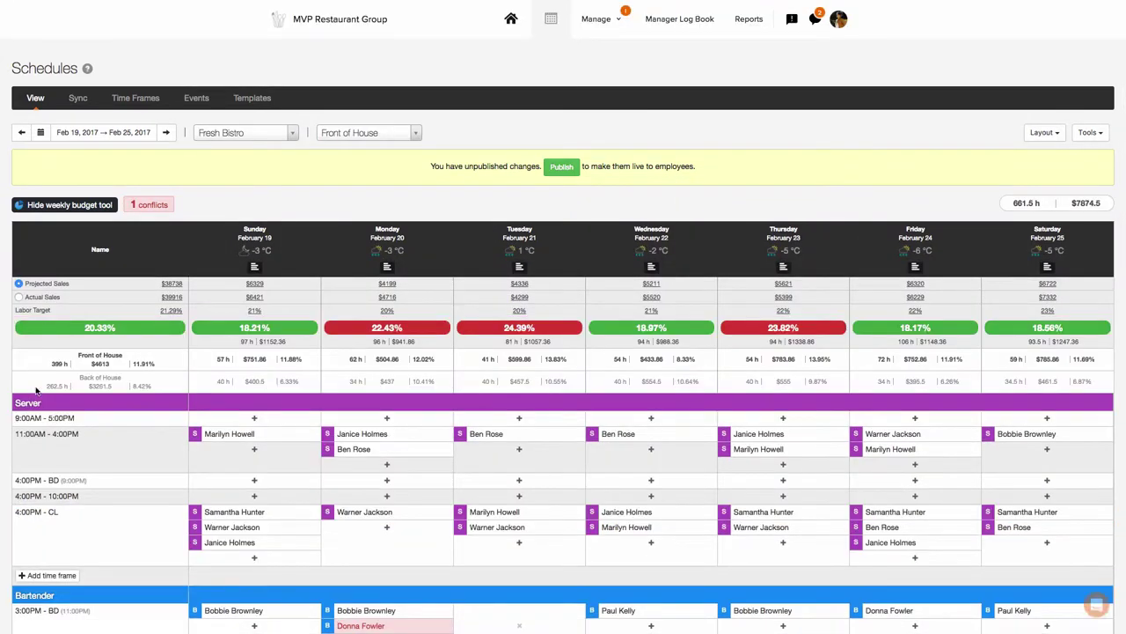
{"action": "scroll", "coordinate": [204, 440], "scroll_direction": "down", "scroll_amount": 3}
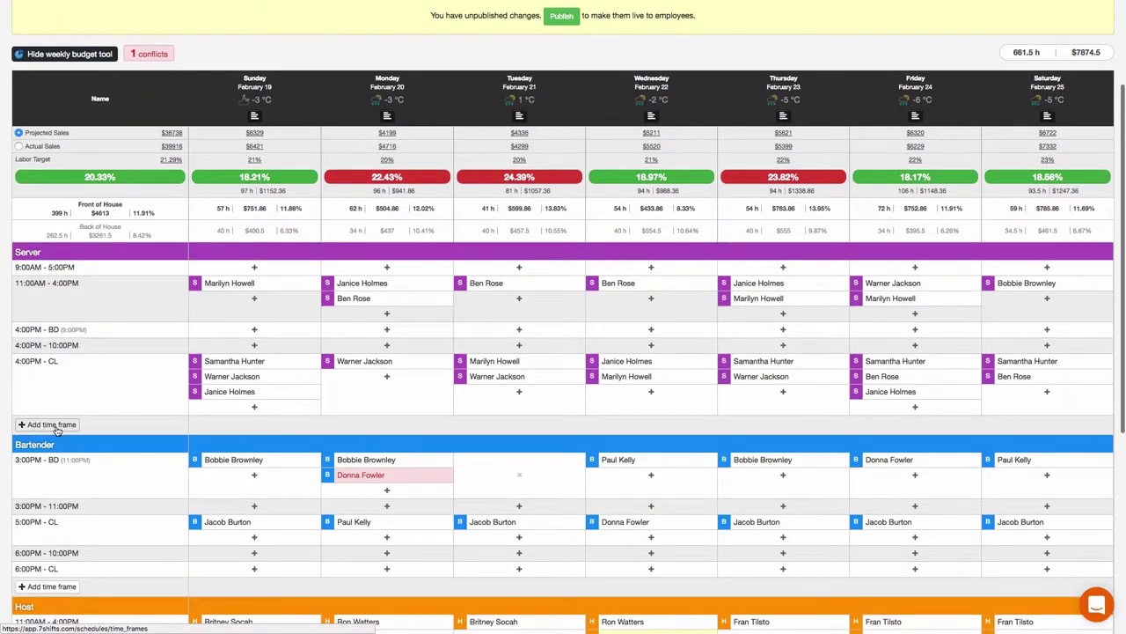
{"action": "scroll", "coordinate": [69, 428], "scroll_direction": "up", "scroll_amount": 3}
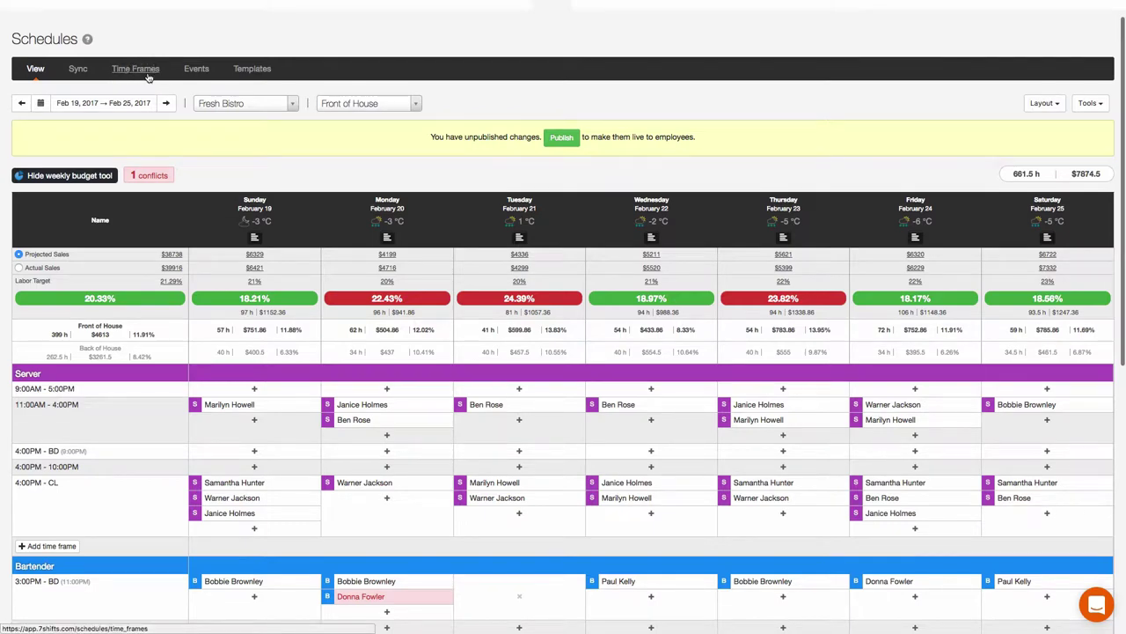
- Assign an available server to a new Tuesday 11am–4pm Server shift and save it
{"action": "left_click", "coordinate": [519, 420]}
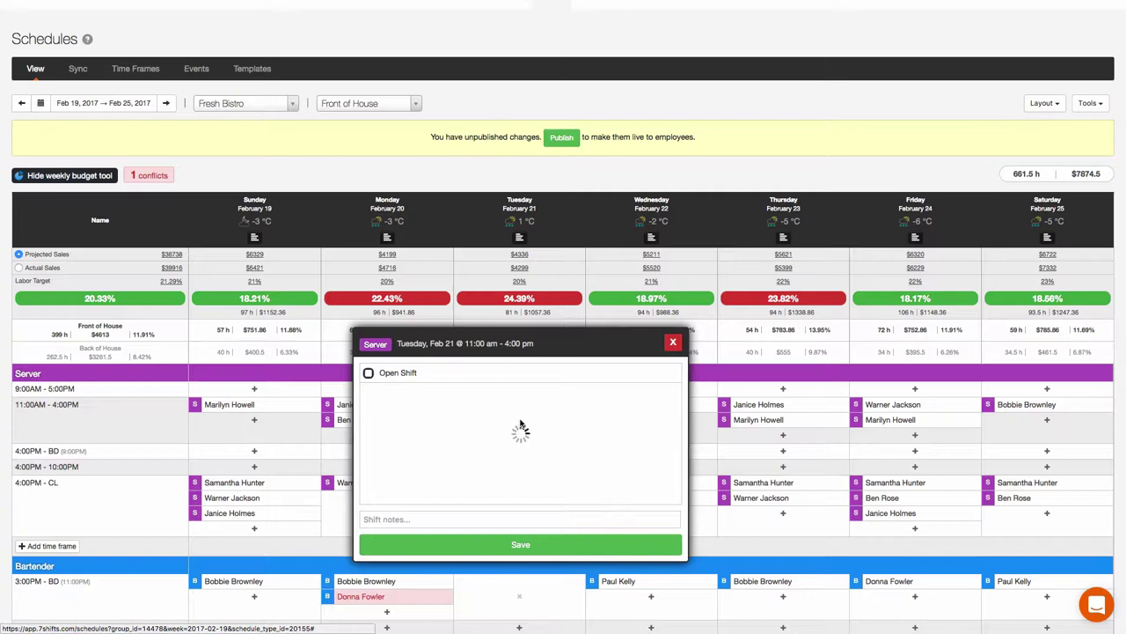
{"action": "scroll", "coordinate": [495, 434], "scroll_direction": "up", "scroll_amount": 1}
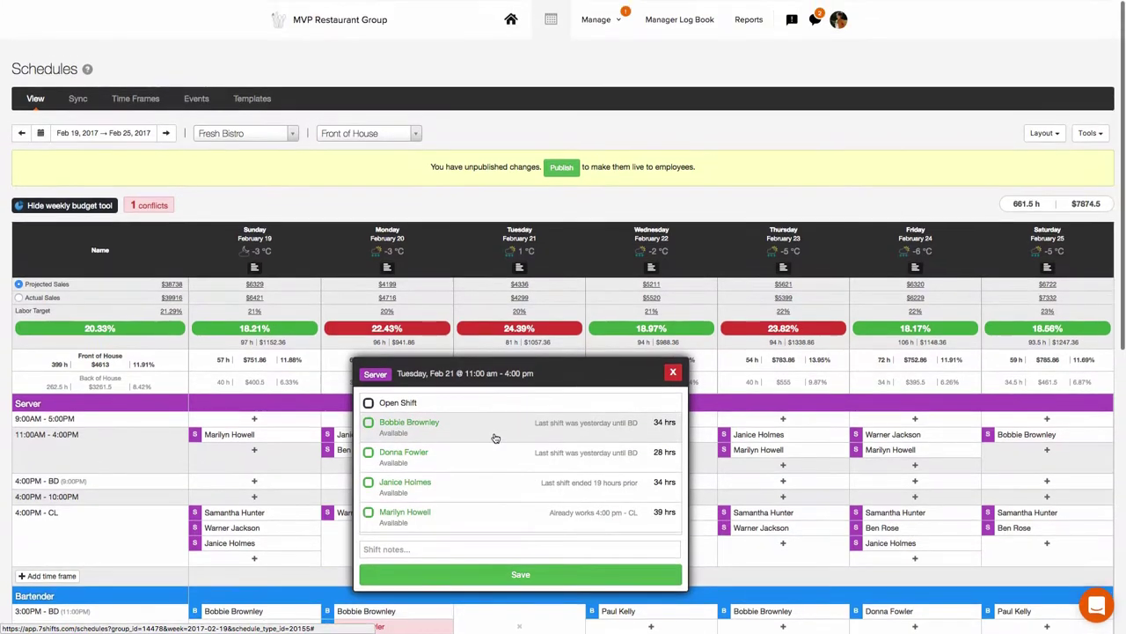
{"action": "scroll", "coordinate": [495, 437], "scroll_direction": "down", "scroll_amount": 5}
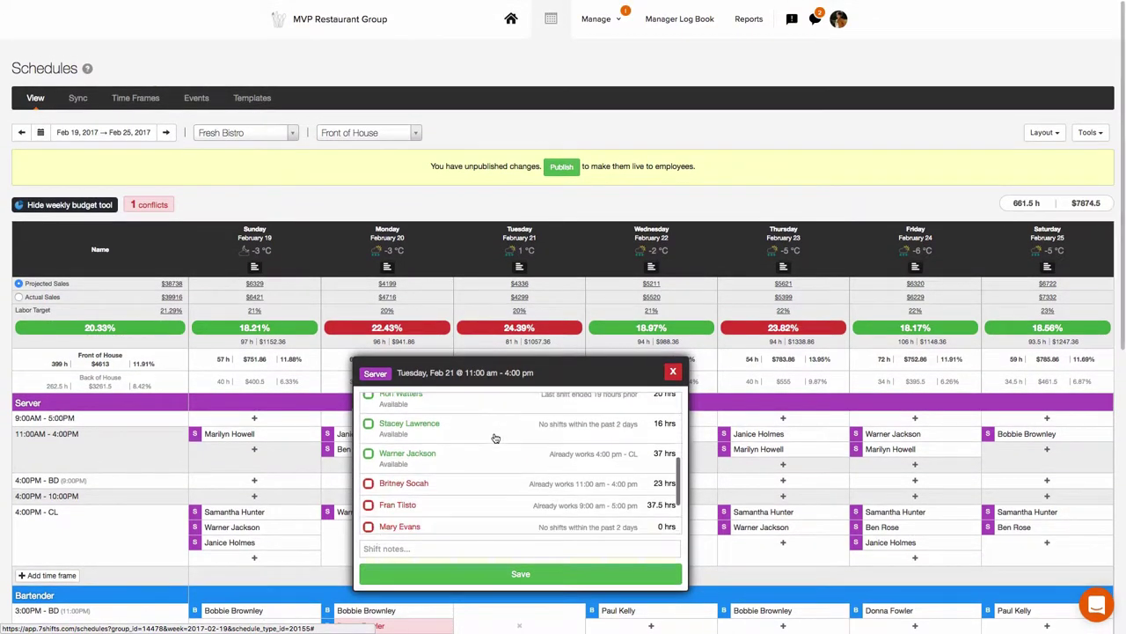
{"action": "scroll", "coordinate": [495, 437], "scroll_direction": "down", "scroll_amount": 3}
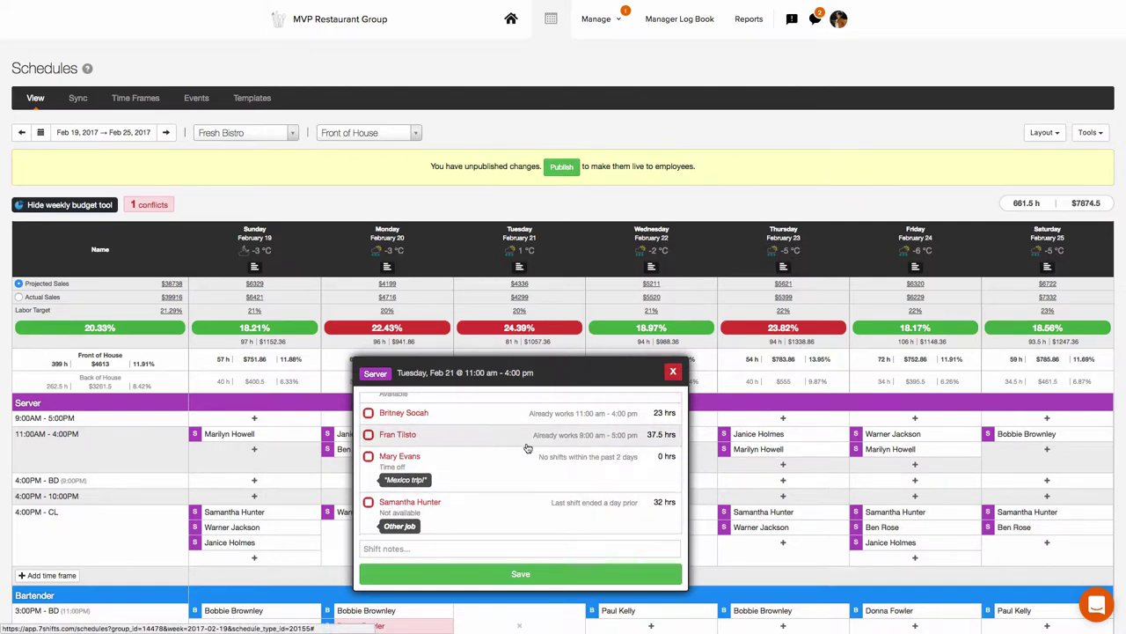
{"action": "scroll", "coordinate": [519, 447], "scroll_direction": "up", "scroll_amount": 3}
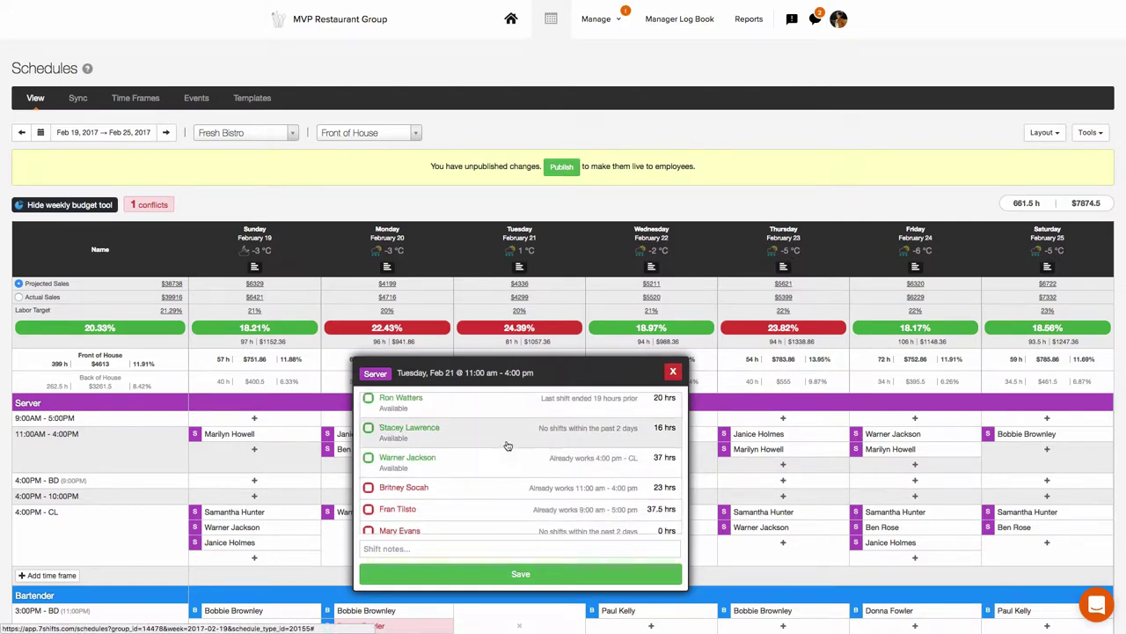
{"action": "left_click", "coordinate": [457, 431]}
{"action": "left_click", "coordinate": [520, 573]}
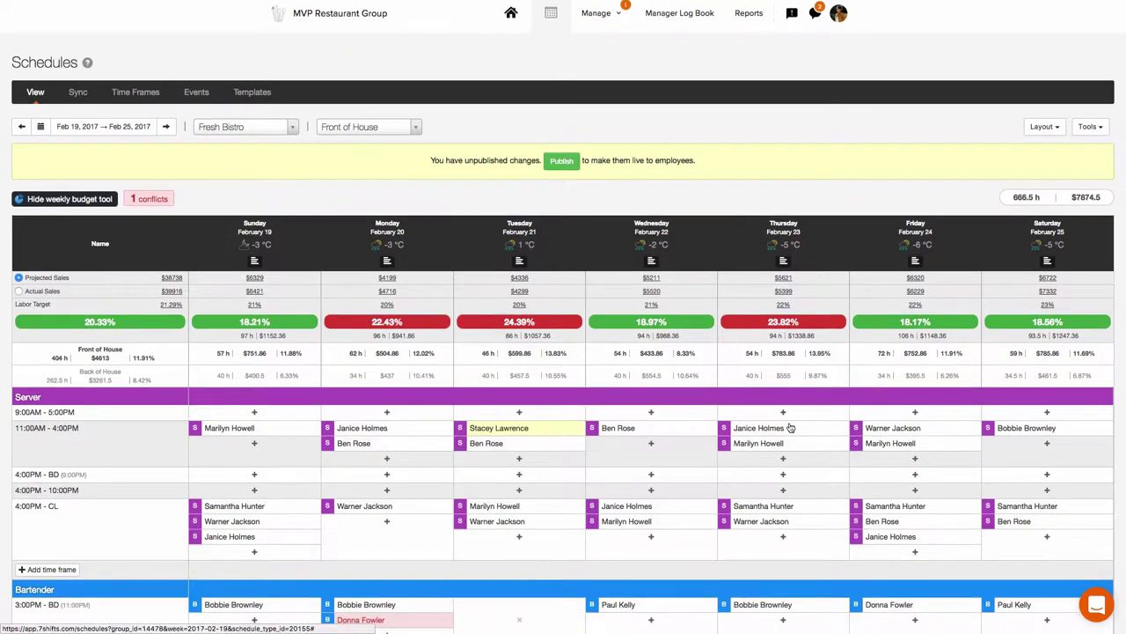
{"action": "left_click", "coordinate": [1042, 127]}
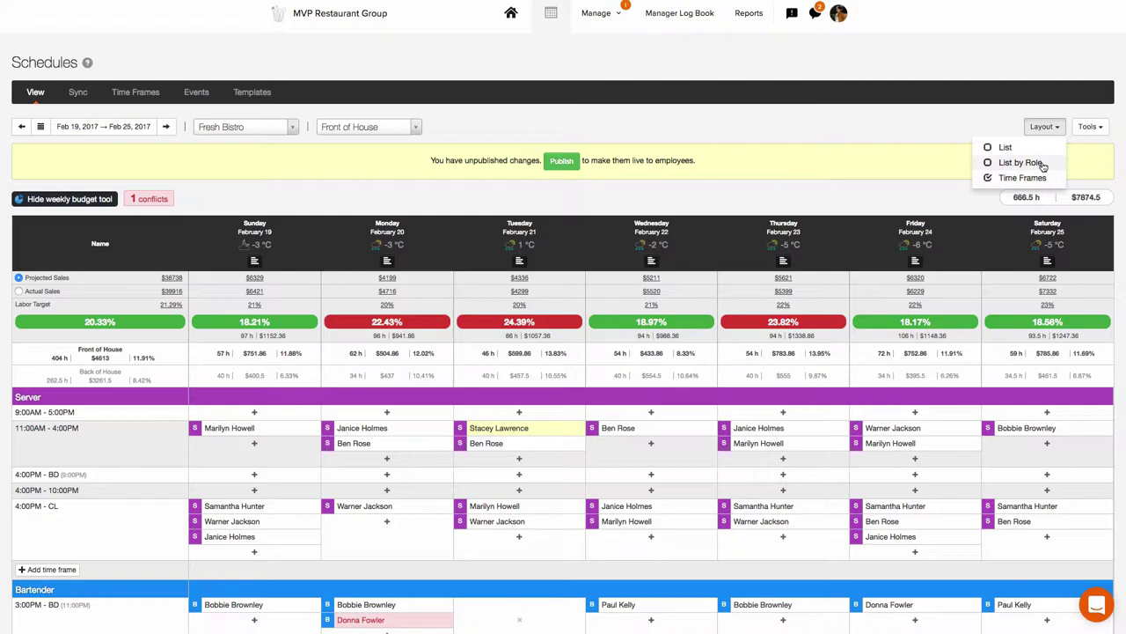
- Choose the List by Role layout and scroll through the Server, Bartender, Host and Manager groups
{"action": "left_click", "coordinate": [1042, 164]}
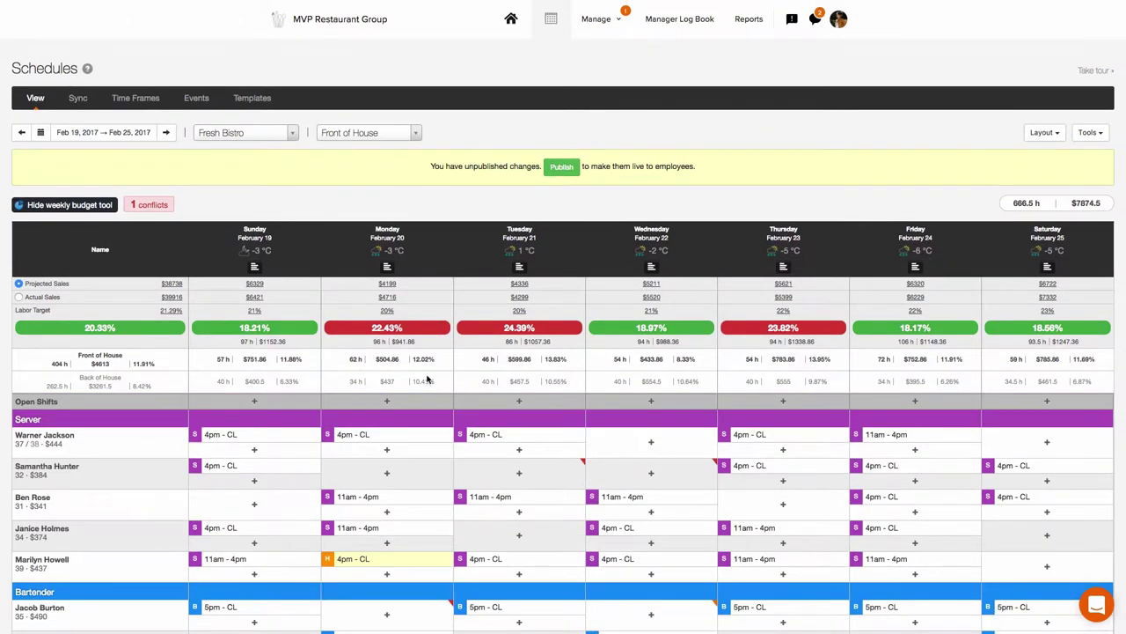
{"action": "scroll", "coordinate": [186, 453], "scroll_direction": "down", "scroll_amount": 3}
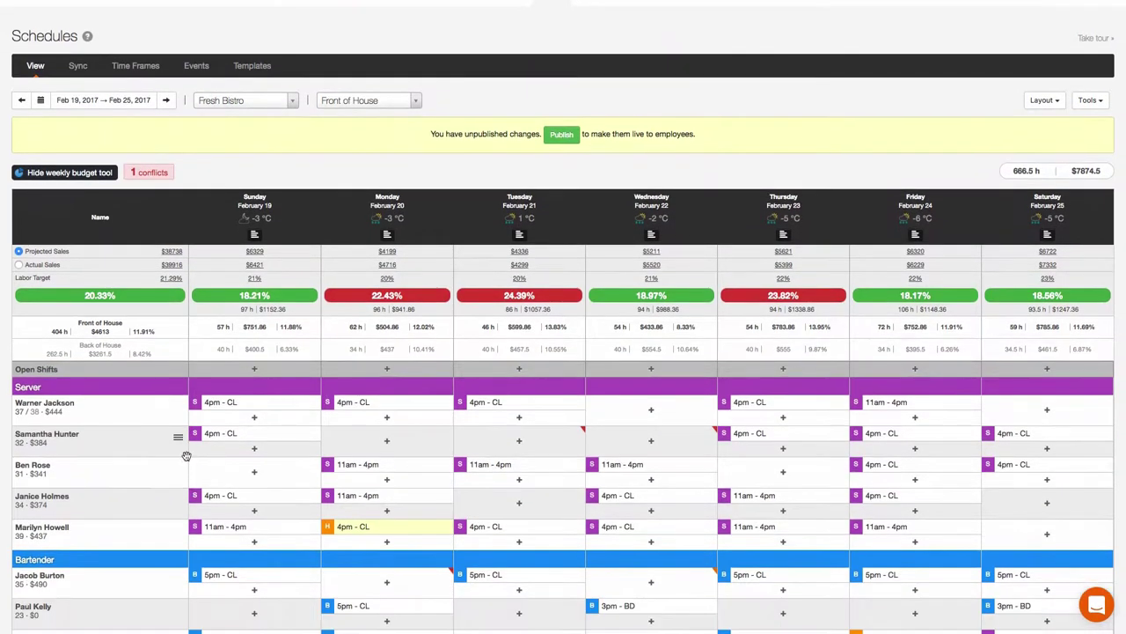
{"action": "scroll", "coordinate": [187, 453], "scroll_direction": "down", "scroll_amount": 1}
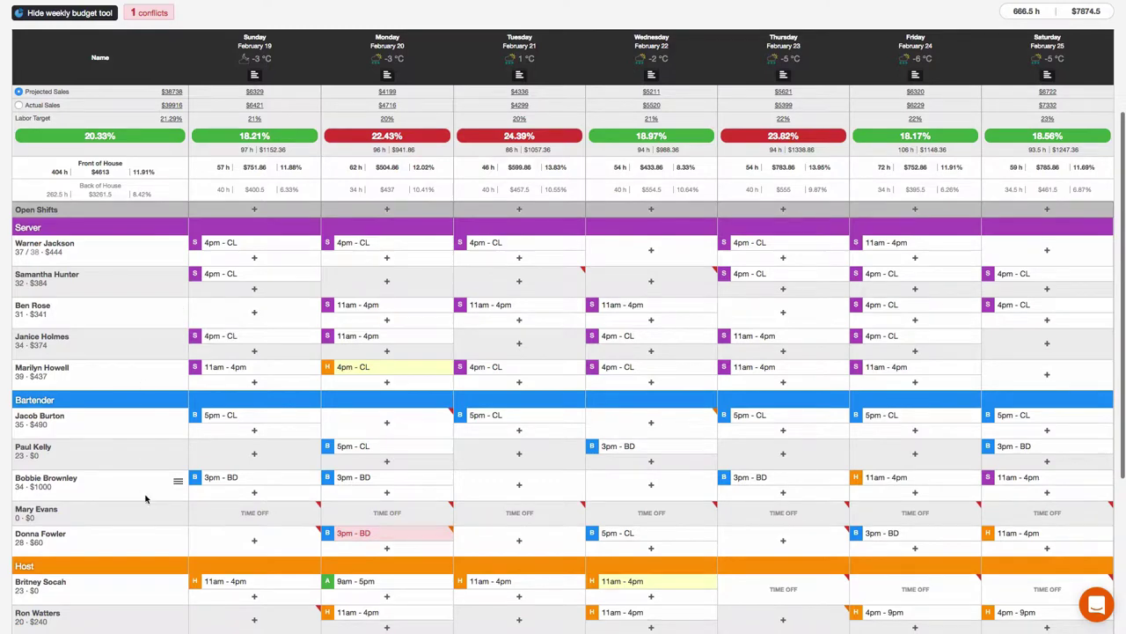
{"action": "scroll", "coordinate": [403, 471], "scroll_direction": "up", "scroll_amount": 2}
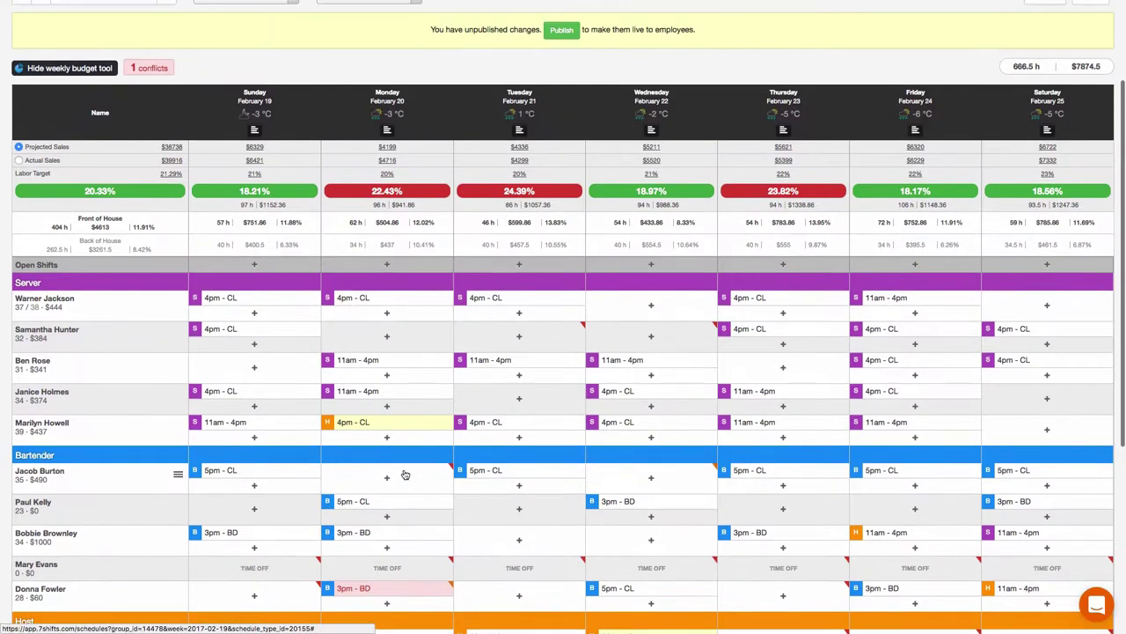
{"action": "scroll", "coordinate": [405, 475], "scroll_direction": "down", "scroll_amount": 2}
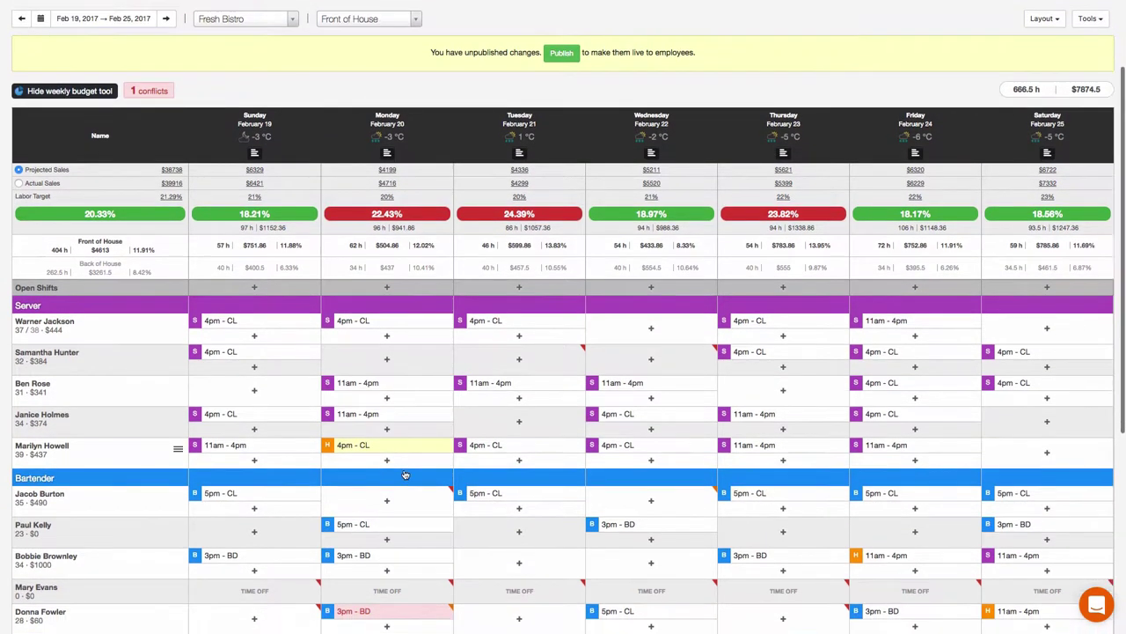
{"action": "scroll", "coordinate": [405, 475], "scroll_direction": "down", "scroll_amount": 5}
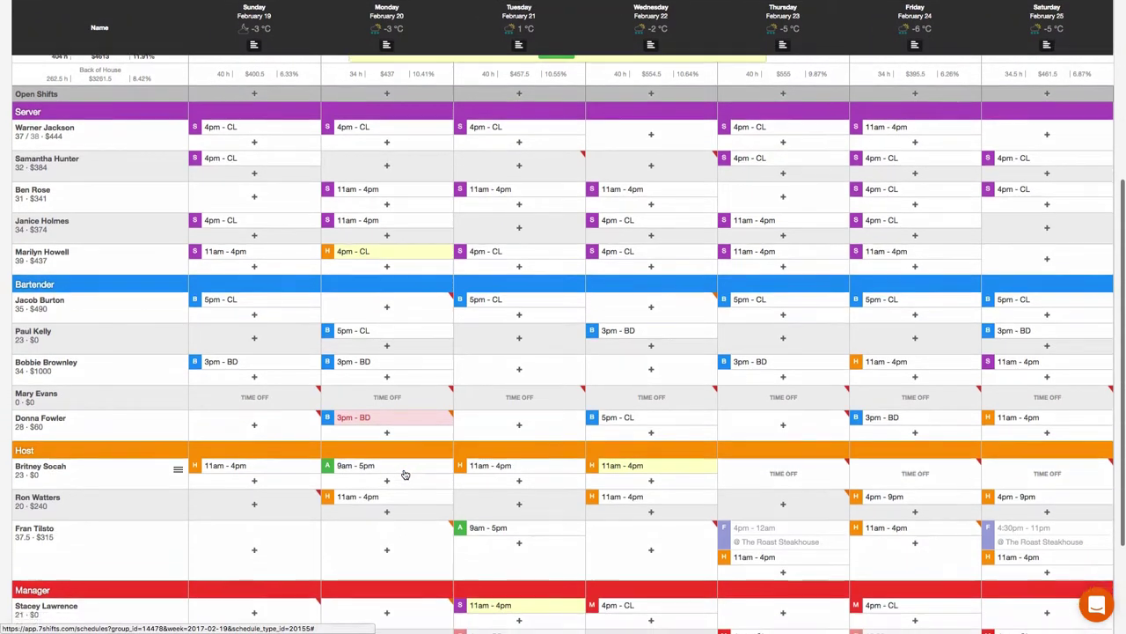
{"action": "scroll", "coordinate": [407, 473], "scroll_direction": "down", "scroll_amount": 2}
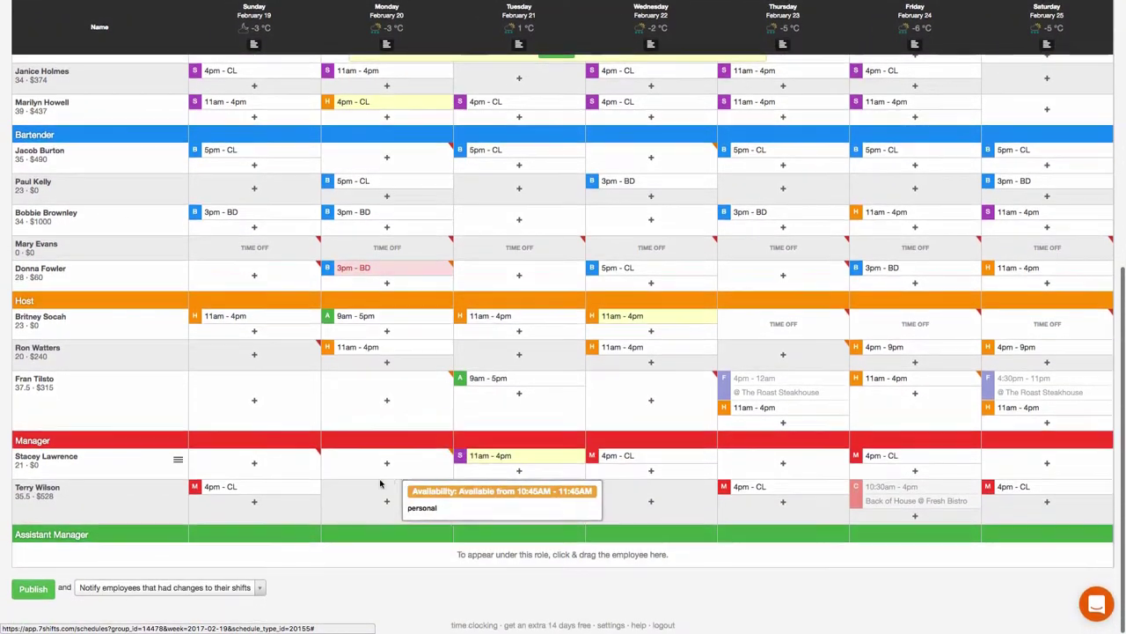
- Publish the week's schedule with 'Do not notify anyone' selected
{"action": "left_click", "coordinate": [225, 590]}
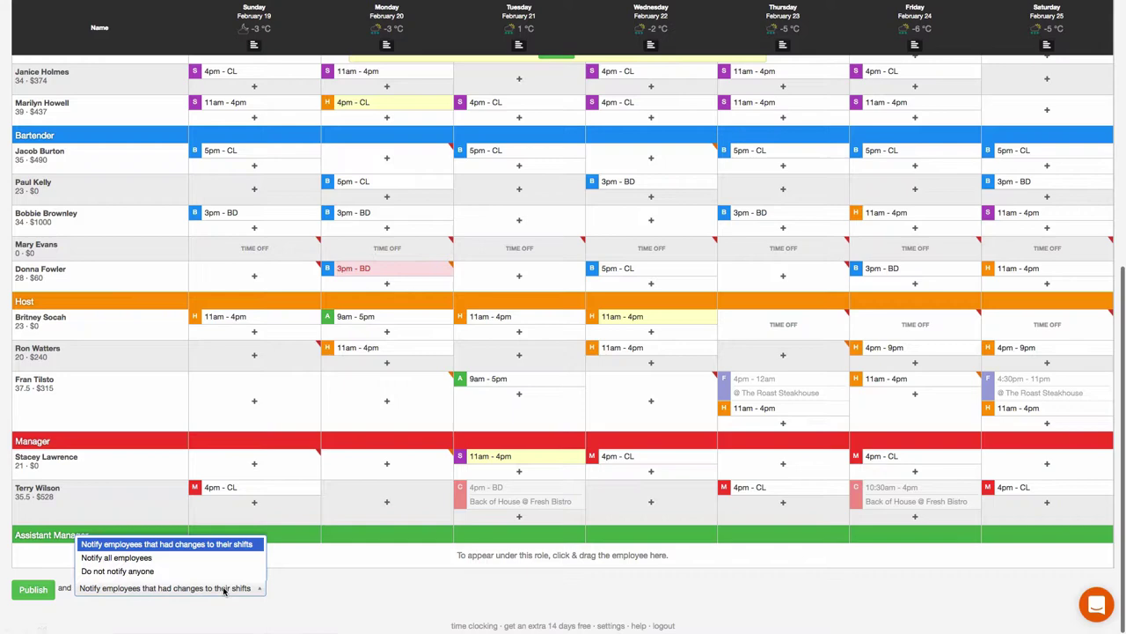
{"action": "left_click", "coordinate": [167, 570]}
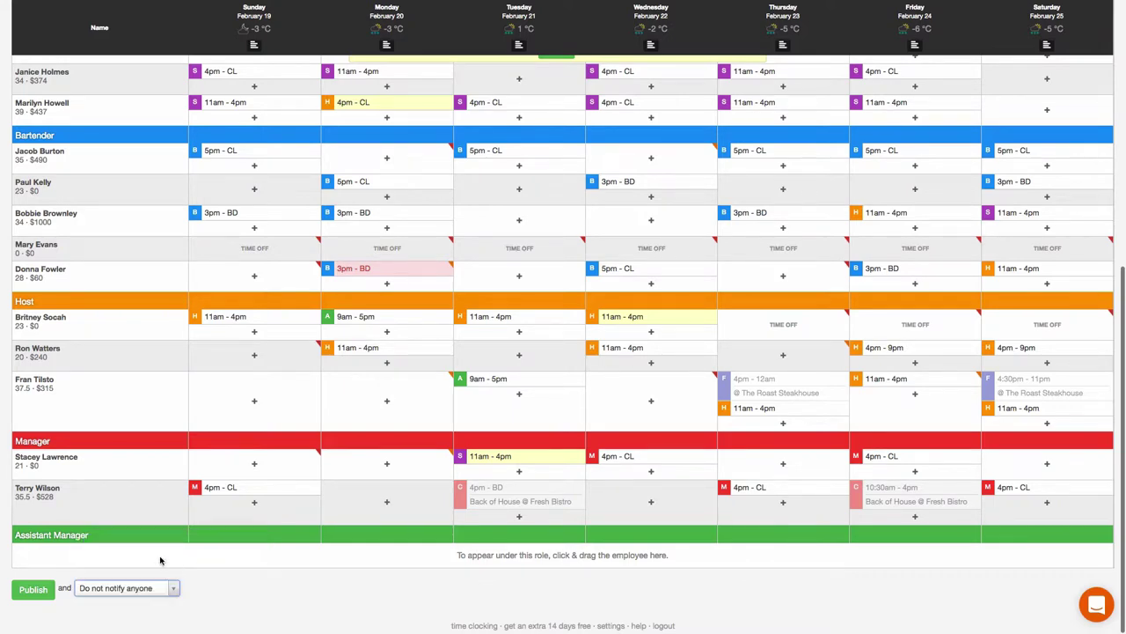
{"action": "left_click", "coordinate": [33, 589]}
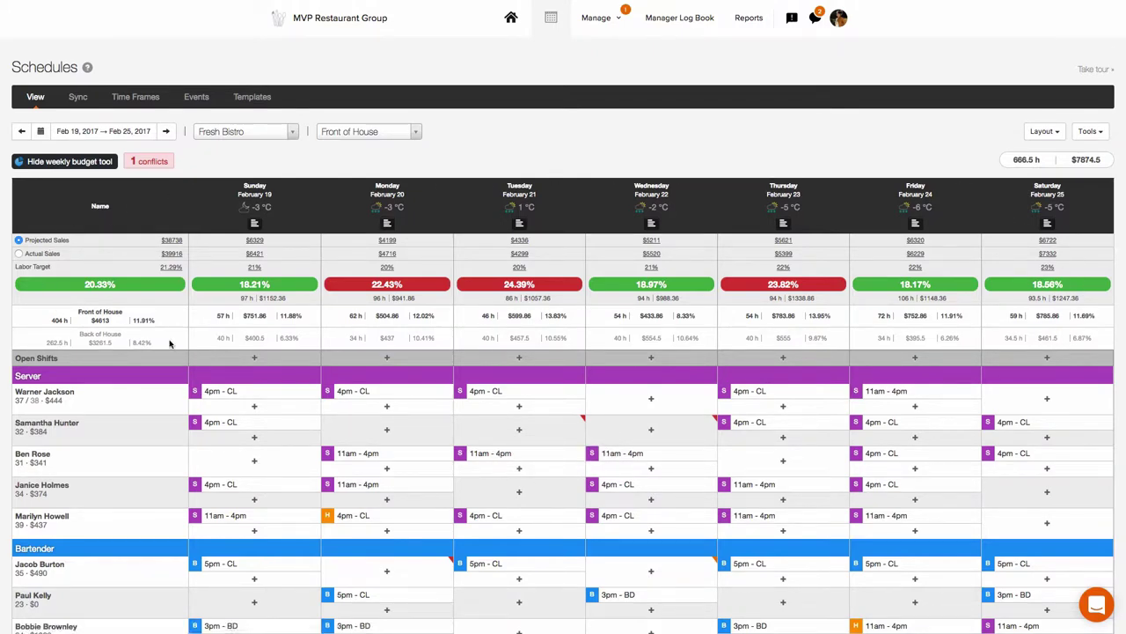
{"action": "left_click", "coordinate": [69, 161]}
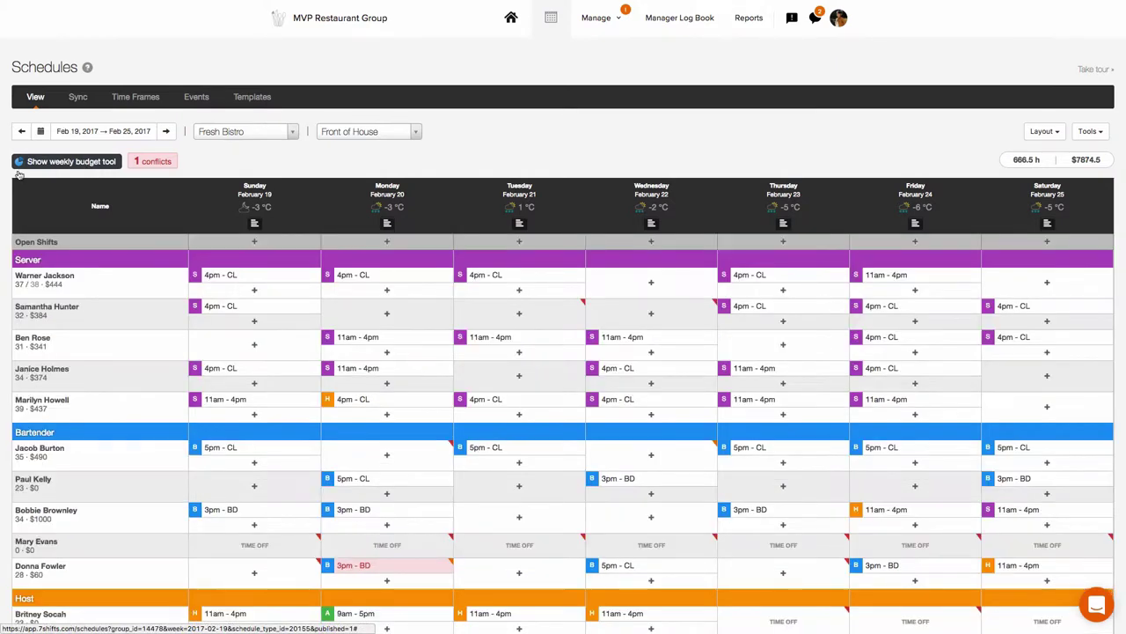
{"action": "left_click", "coordinate": [98, 162]}
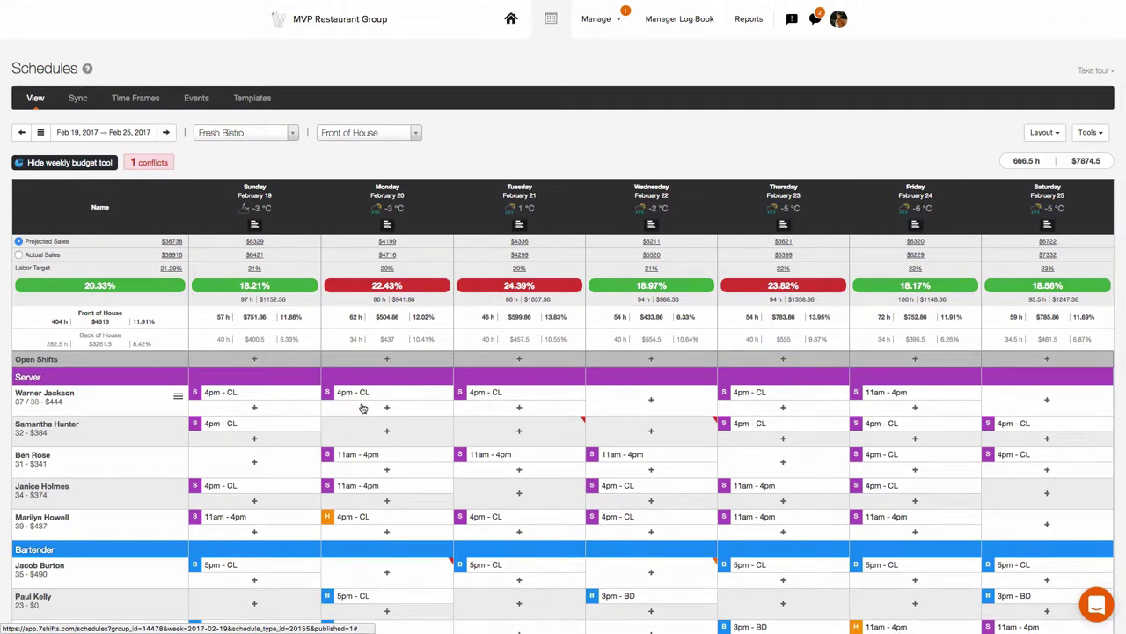
{"action": "left_click", "coordinate": [597, 20]}
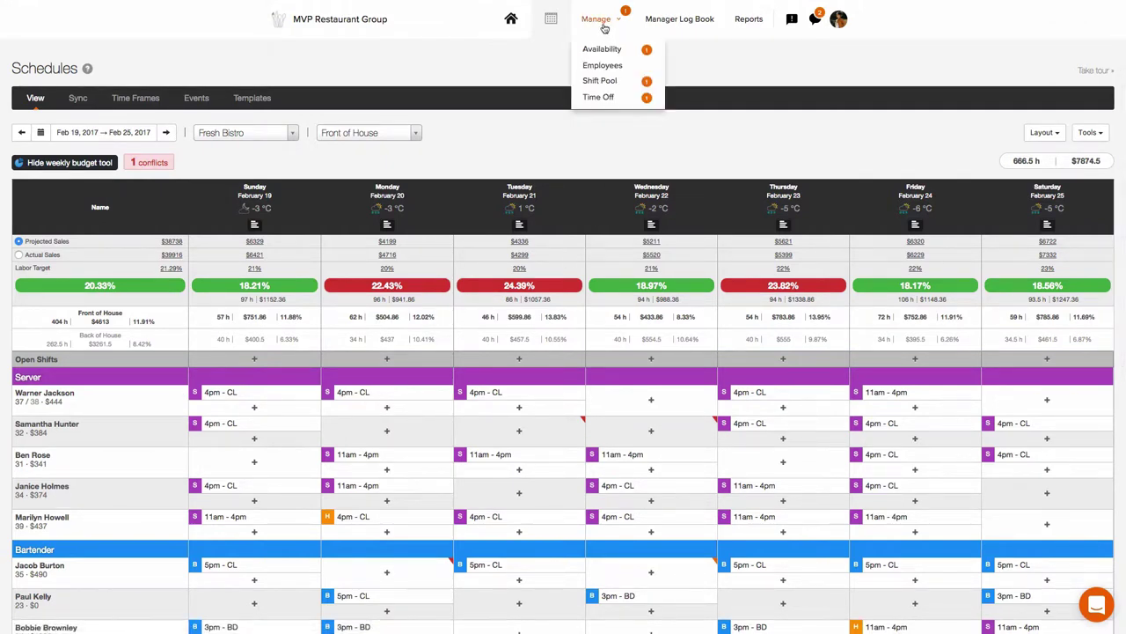
{"action": "left_click", "coordinate": [604, 81]}
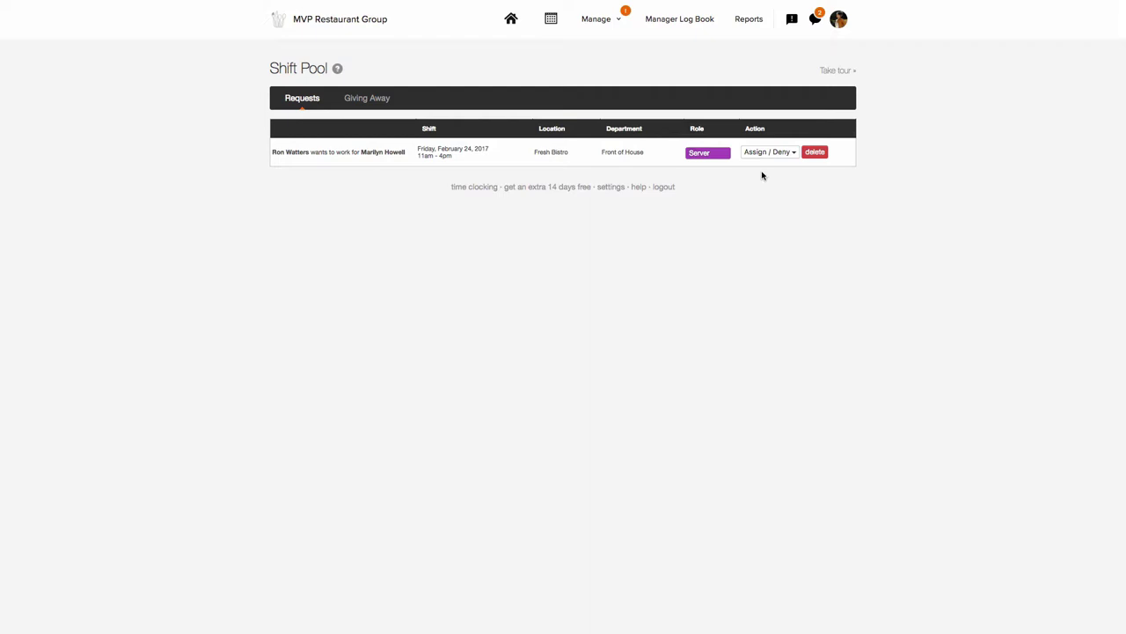
{"action": "left_click", "coordinate": [784, 154]}
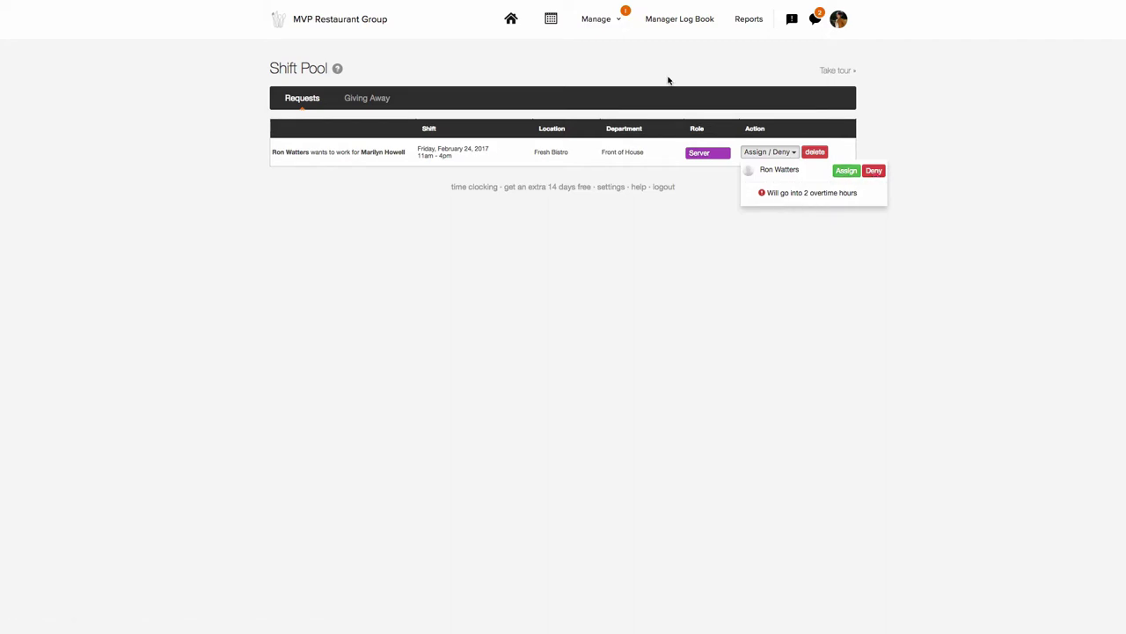
{"action": "left_click", "coordinate": [553, 22]}
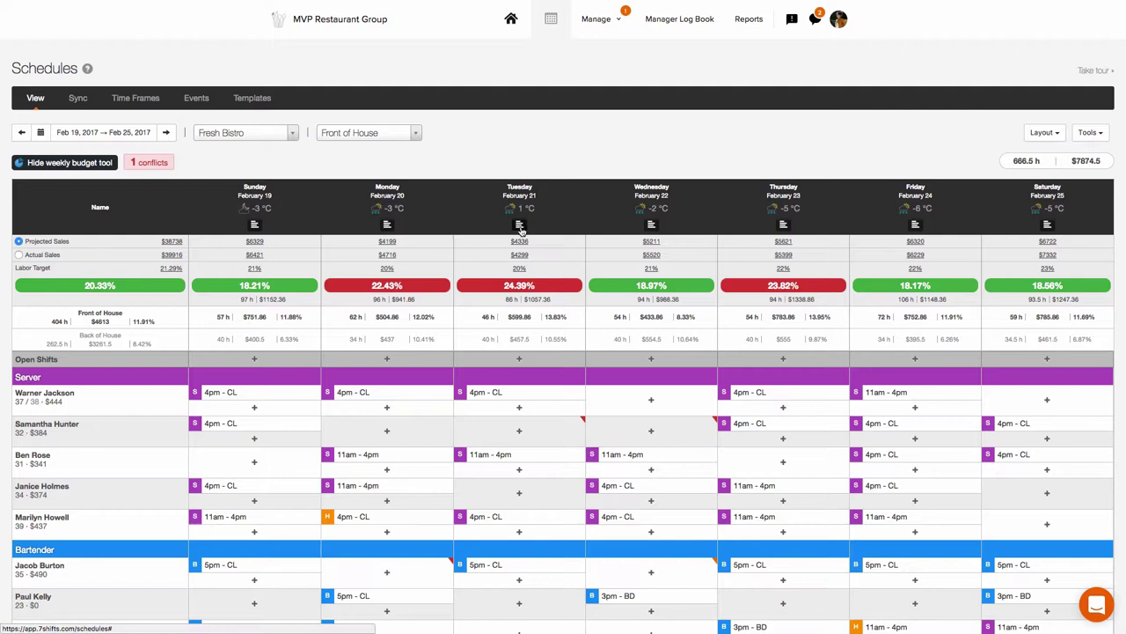
- View Wednesday's daily roster chart, then close it
{"action": "left_click", "coordinate": [651, 226]}
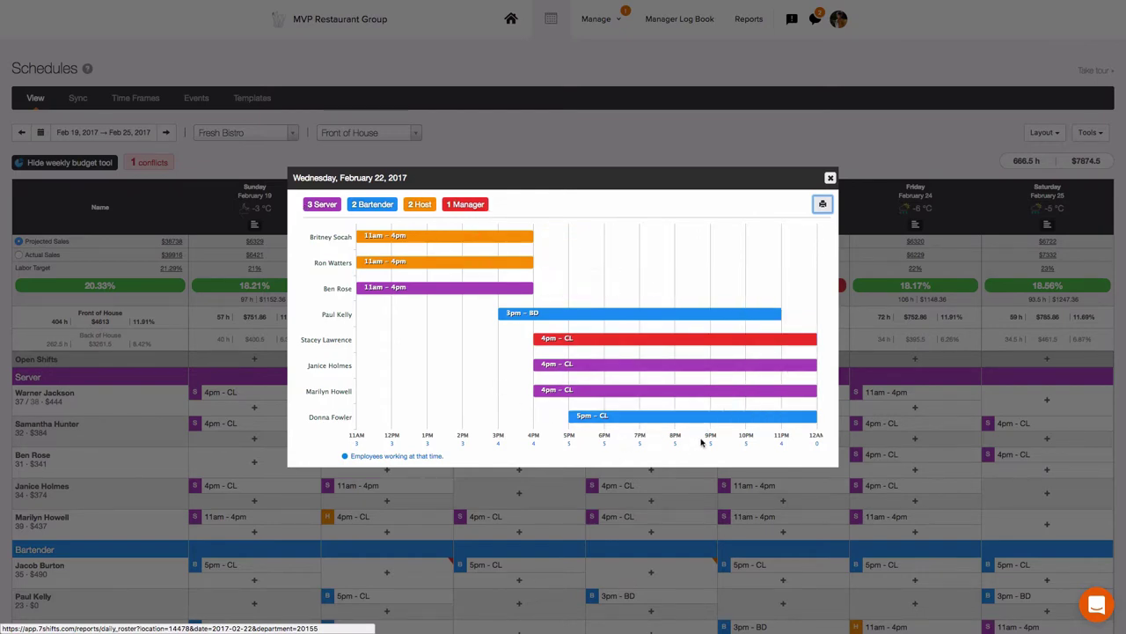
{"action": "left_click", "coordinate": [484, 158]}
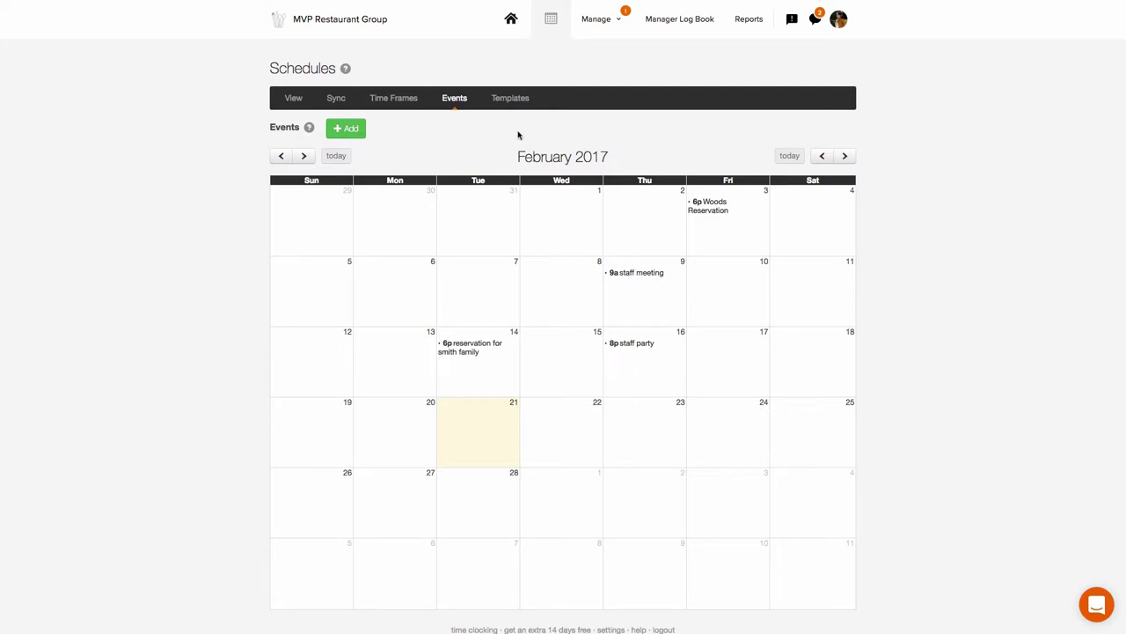
- Review the Restaurant and Bar Regular Schedule template, then return to the weekly schedule
{"action": "left_click", "coordinate": [511, 99]}
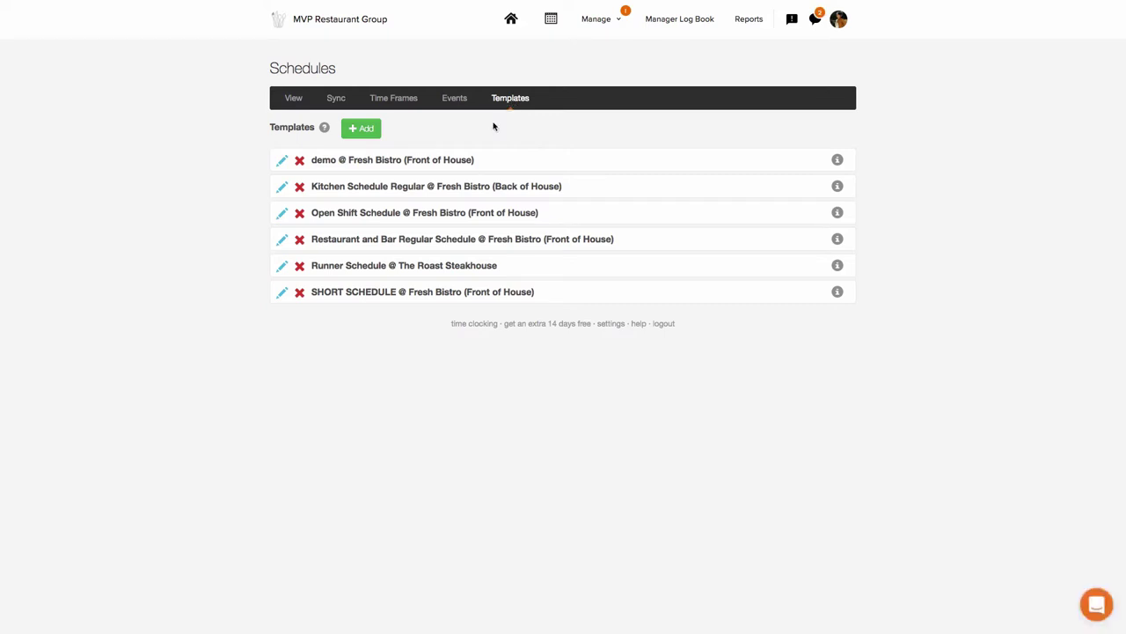
{"action": "left_click", "coordinate": [281, 242]}
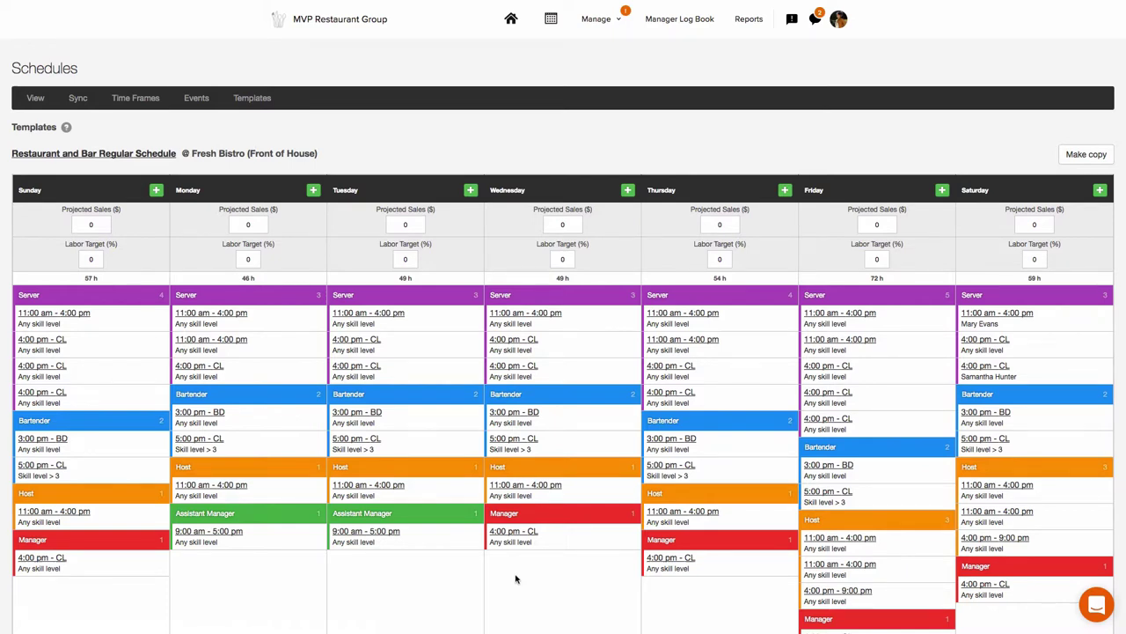
{"action": "left_click", "coordinate": [35, 98]}
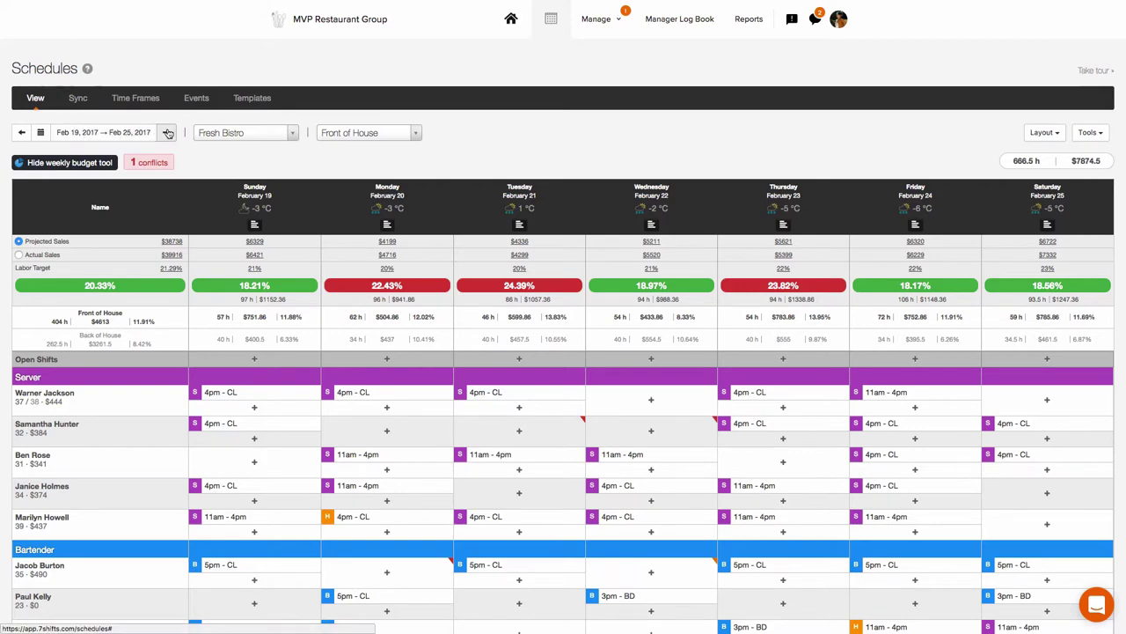
- Fill the Feb 26–Mar 4 week from the Restaurant and Bar Regular Schedule template
{"action": "left_click", "coordinate": [168, 132]}
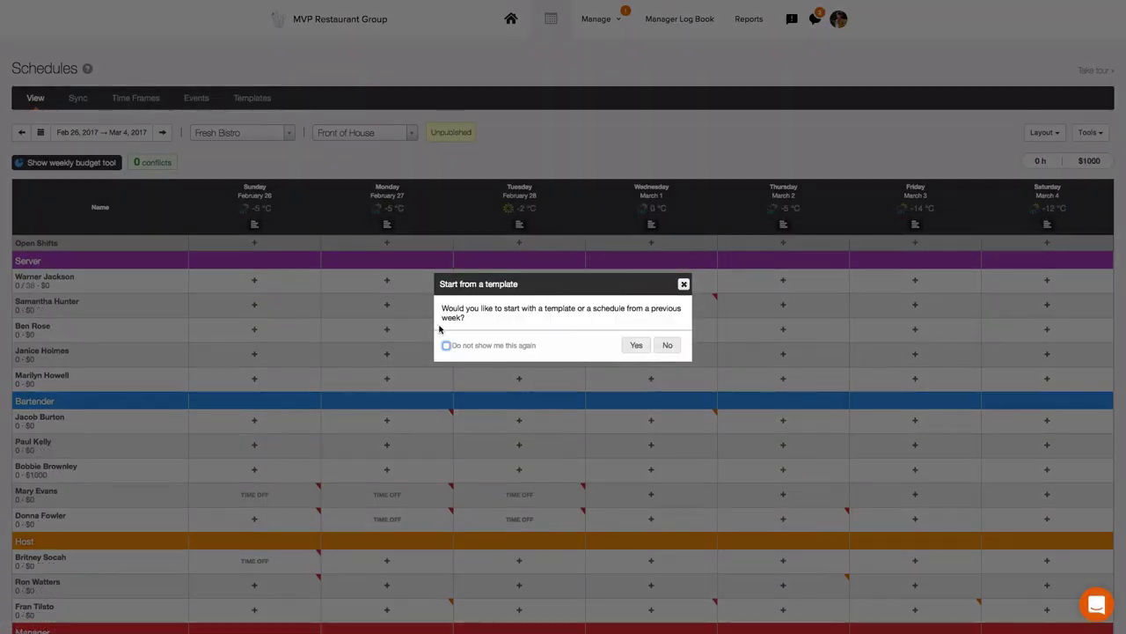
{"action": "left_click", "coordinate": [636, 345]}
{"action": "left_click", "coordinate": [603, 325]}
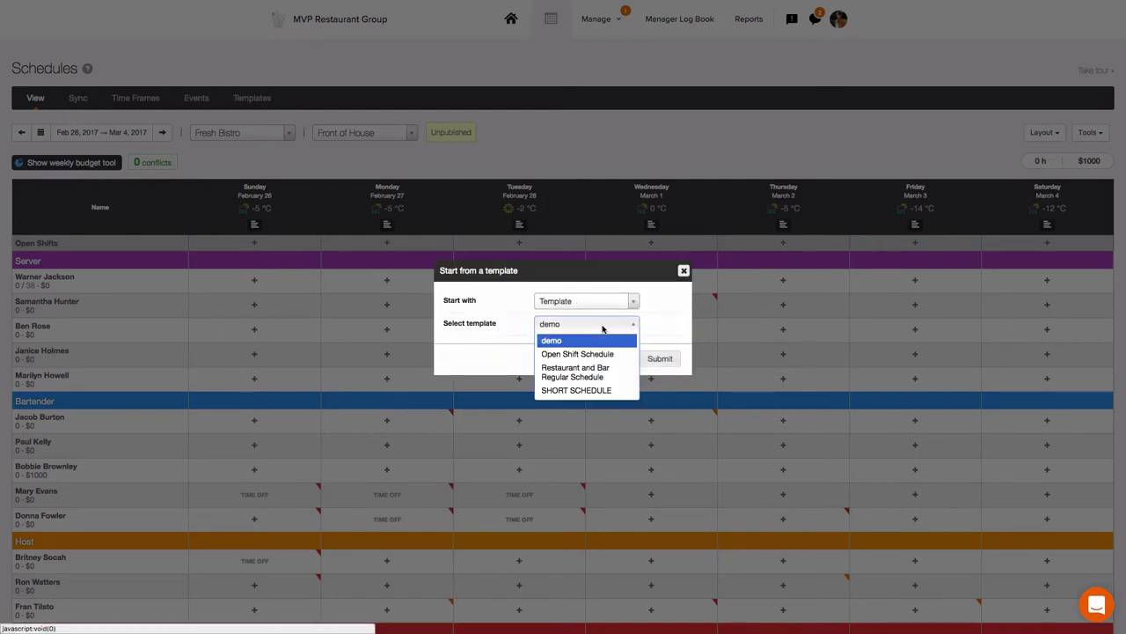
{"action": "left_click", "coordinate": [592, 372]}
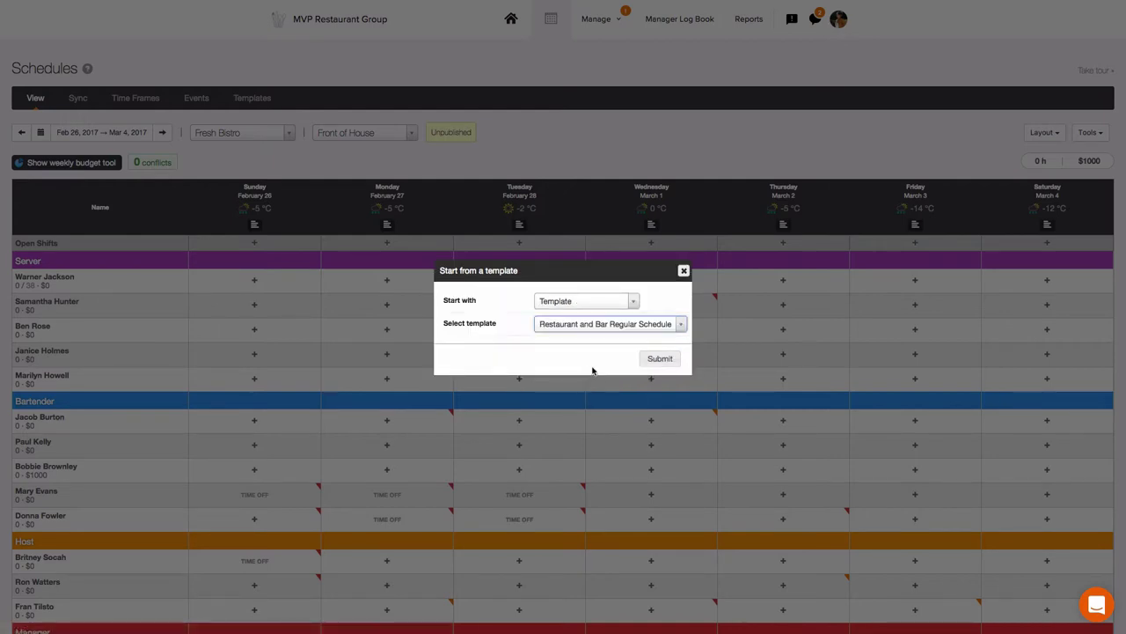
{"action": "left_click", "coordinate": [660, 359]}
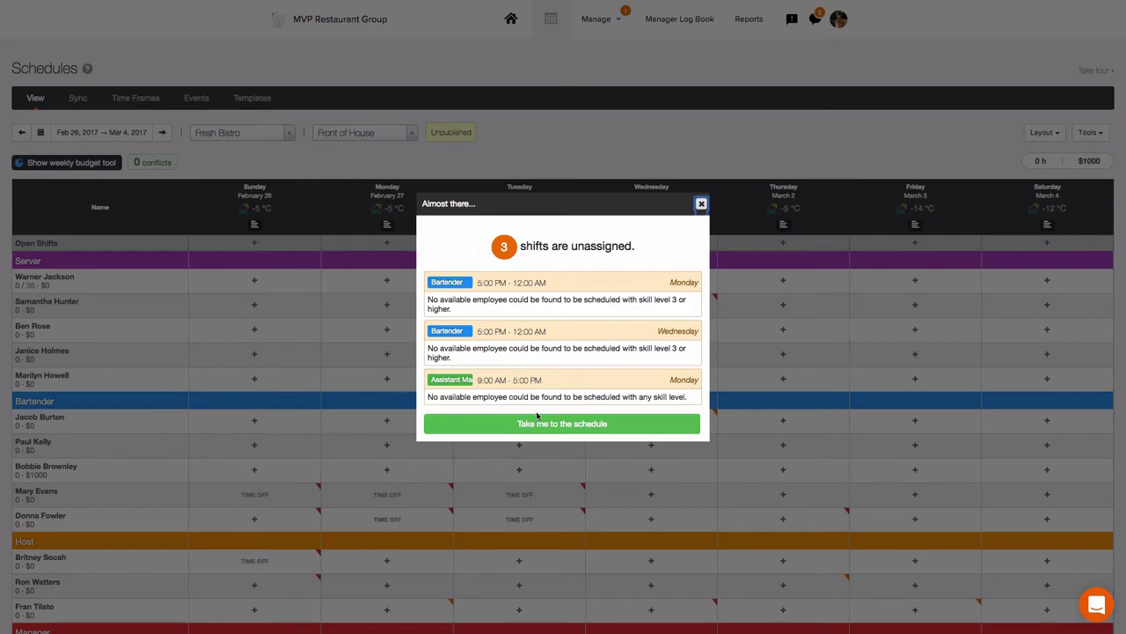
{"action": "left_click", "coordinate": [537, 419]}
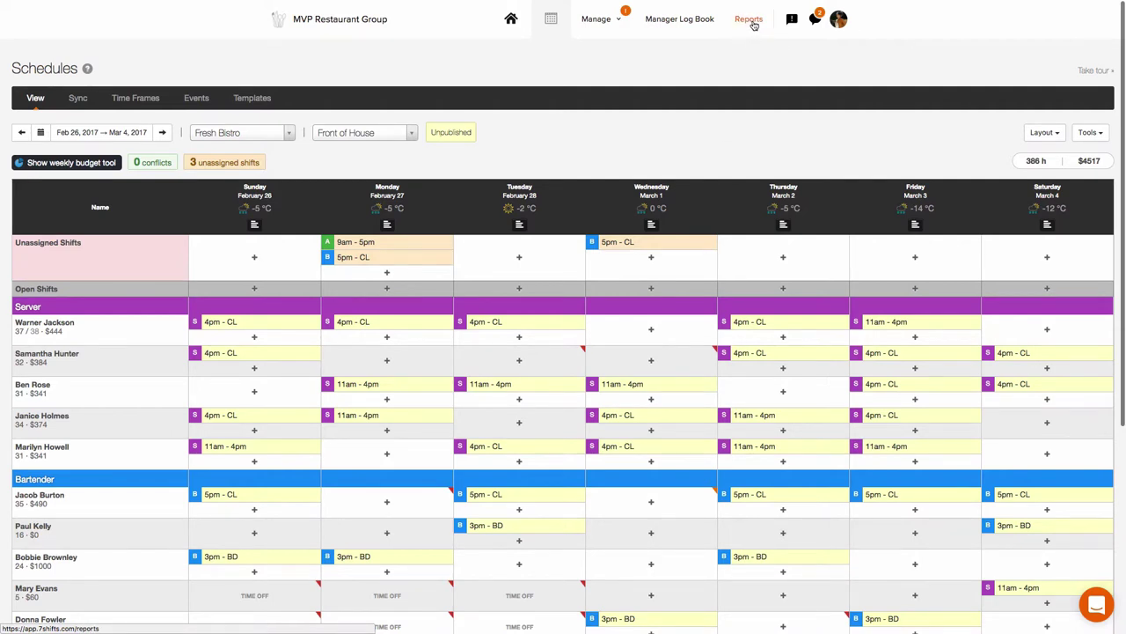
- Go to Reports to see the Scheduled Hours & Wages Summary options
{"action": "left_click", "coordinate": [751, 21]}
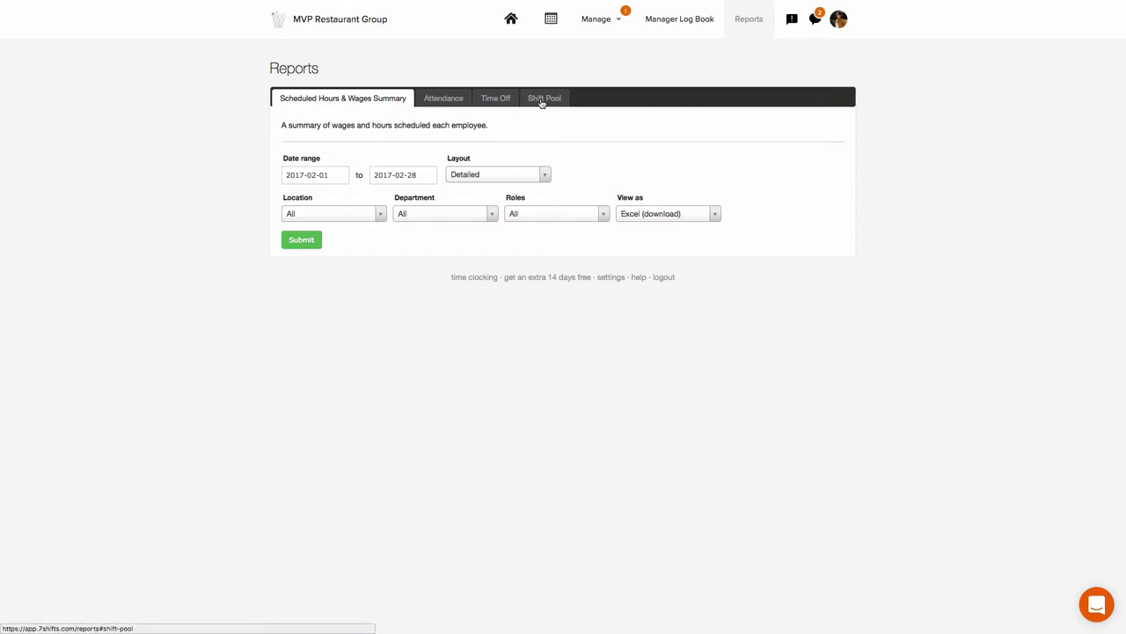
- In Manager Log Book categories, move Employee Issues under Daily Sales and Supplies under Repairs
{"action": "left_click", "coordinate": [673, 24]}
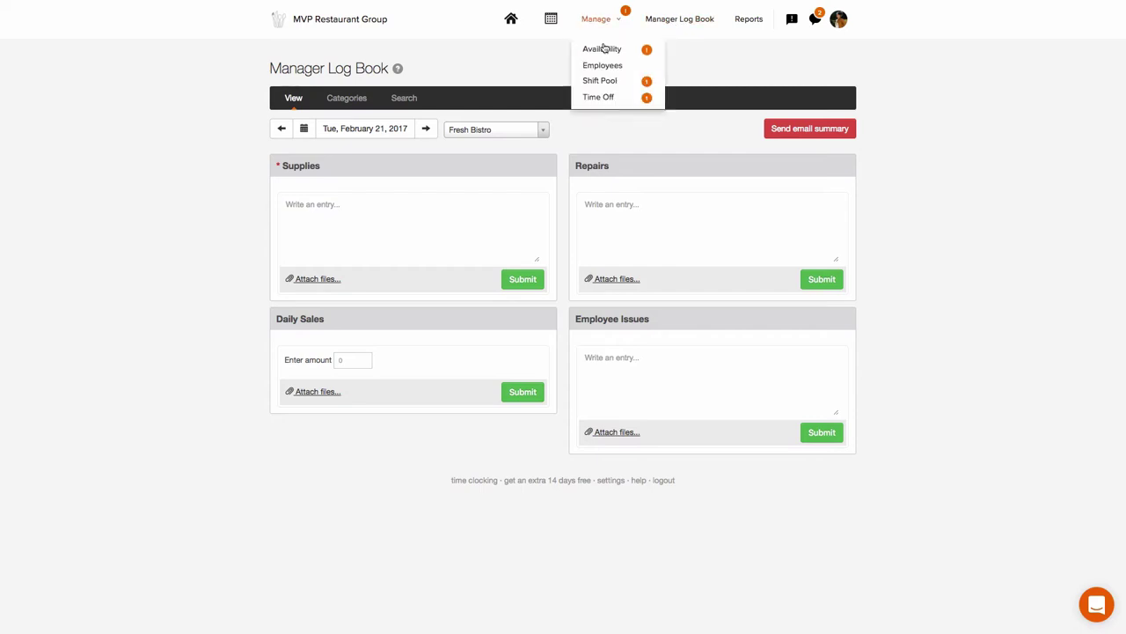
{"action": "left_click", "coordinate": [339, 103]}
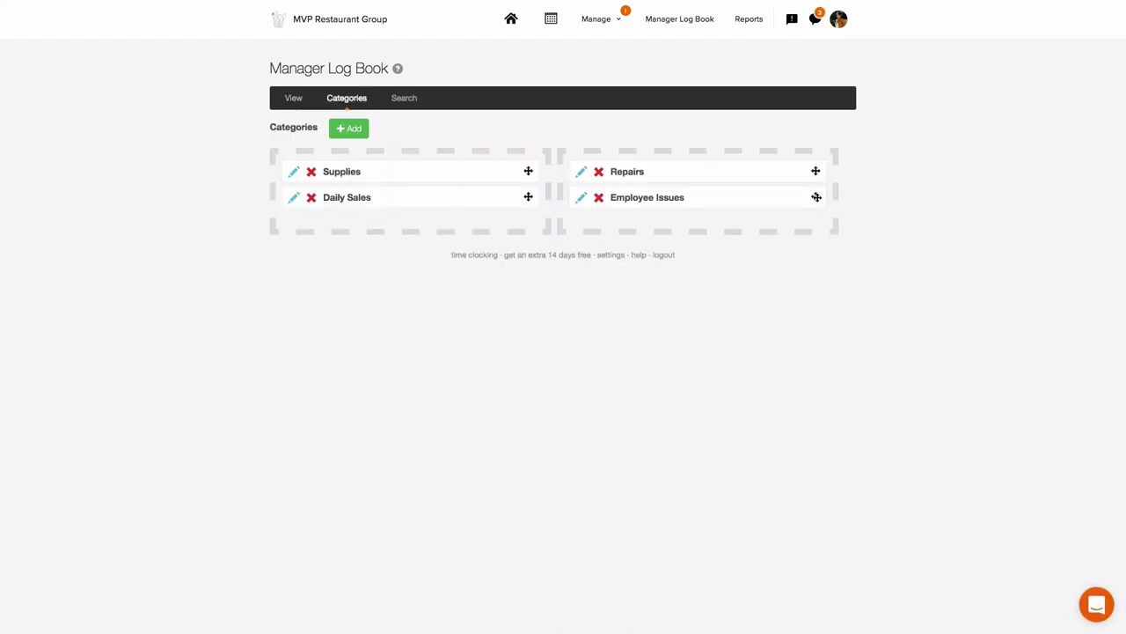
{"action": "left_click_drag", "start_coordinate": [816, 197], "coordinate": [515, 223]}
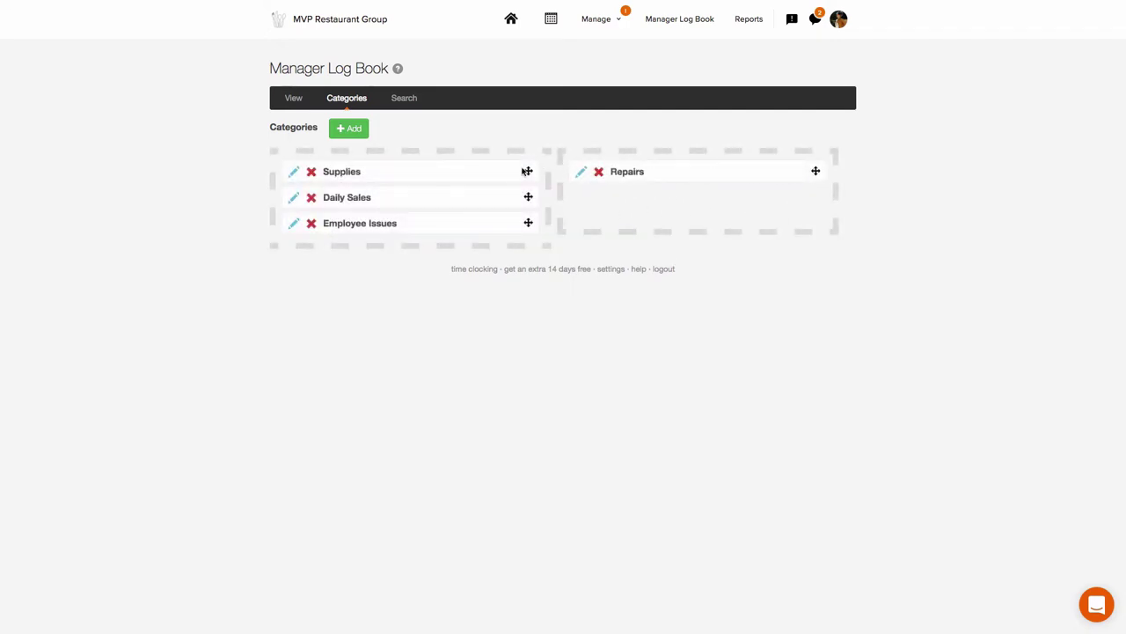
{"action": "left_click_drag", "start_coordinate": [528, 171], "coordinate": [778, 196]}
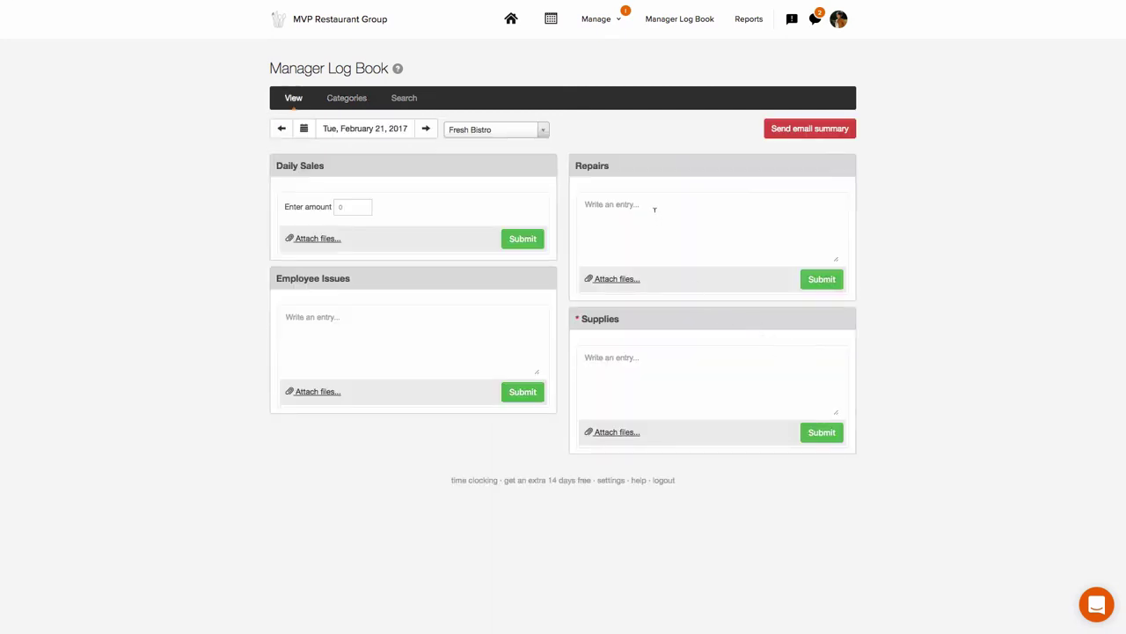
- Post a Repairs entry reading 'Change lightbulb in dining room, table 5'
{"action": "left_click", "coordinate": [623, 203]}
{"action": "type", "text": "Change lightbulb in dining room, table 5"}
{"action": "left_click", "coordinate": [821, 279]}
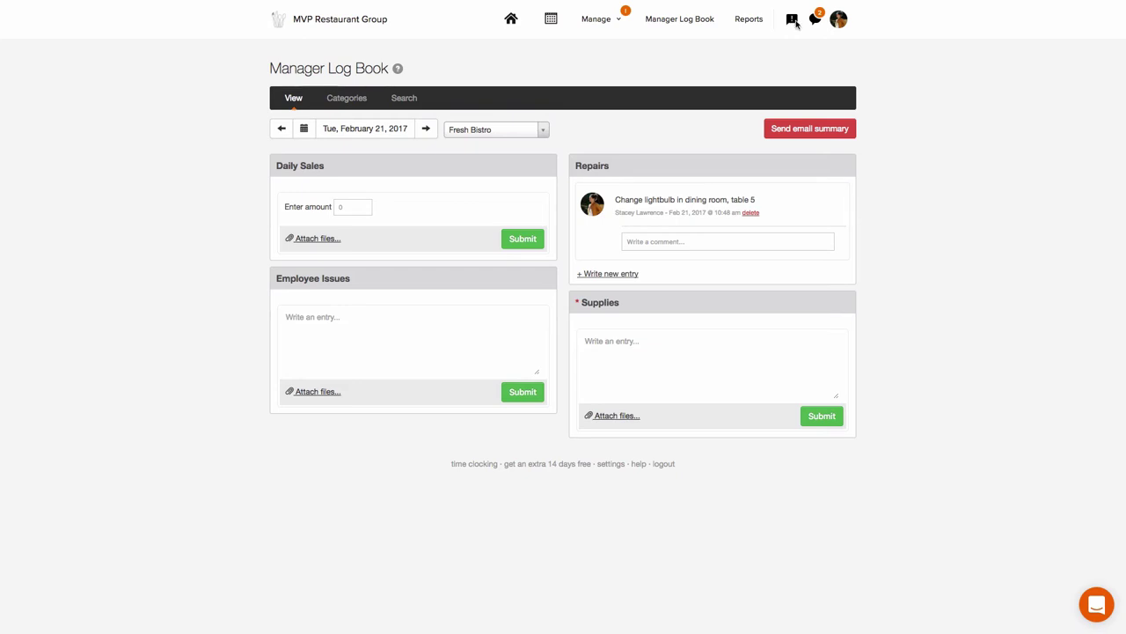
{"action": "left_click", "coordinate": [793, 19]}
{"action": "scroll", "coordinate": [1018, 107], "scroll_direction": "down", "scroll_amount": 1}
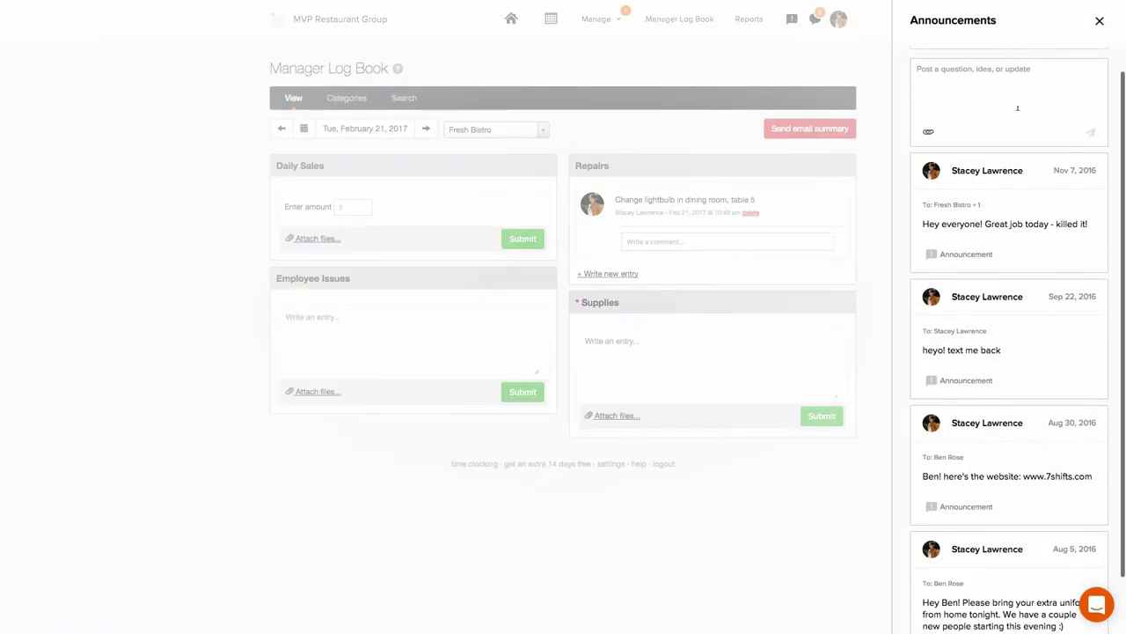
{"action": "scroll", "coordinate": [1017, 108], "scroll_direction": "up", "scroll_amount": 1}
{"action": "left_click", "coordinate": [965, 72]}
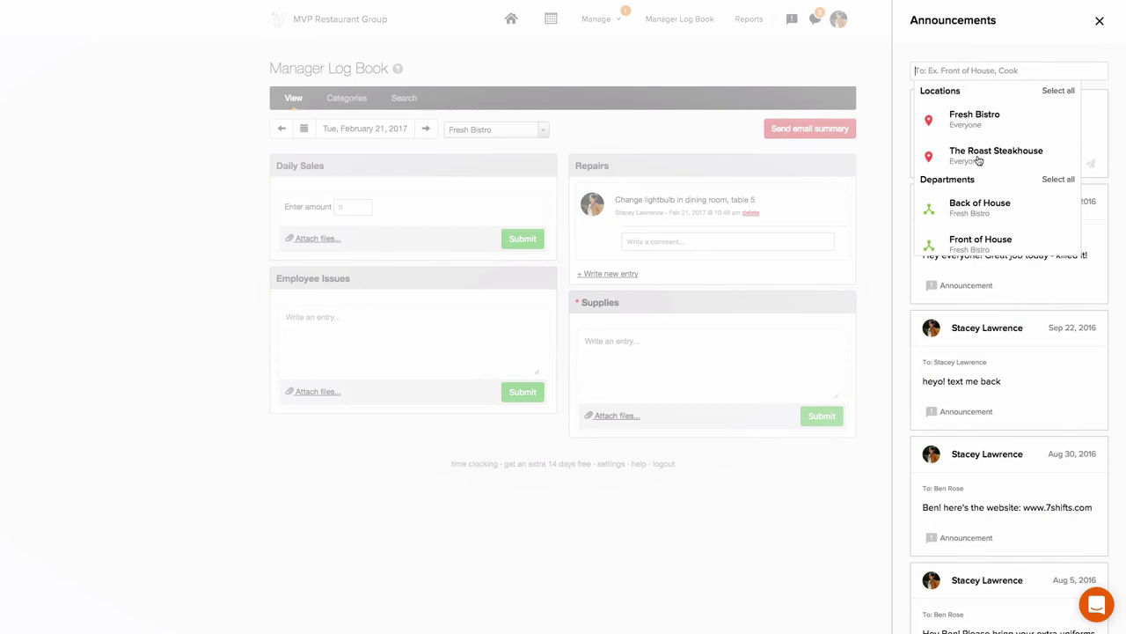
{"action": "scroll", "coordinate": [979, 161], "scroll_direction": "down", "scroll_amount": 3}
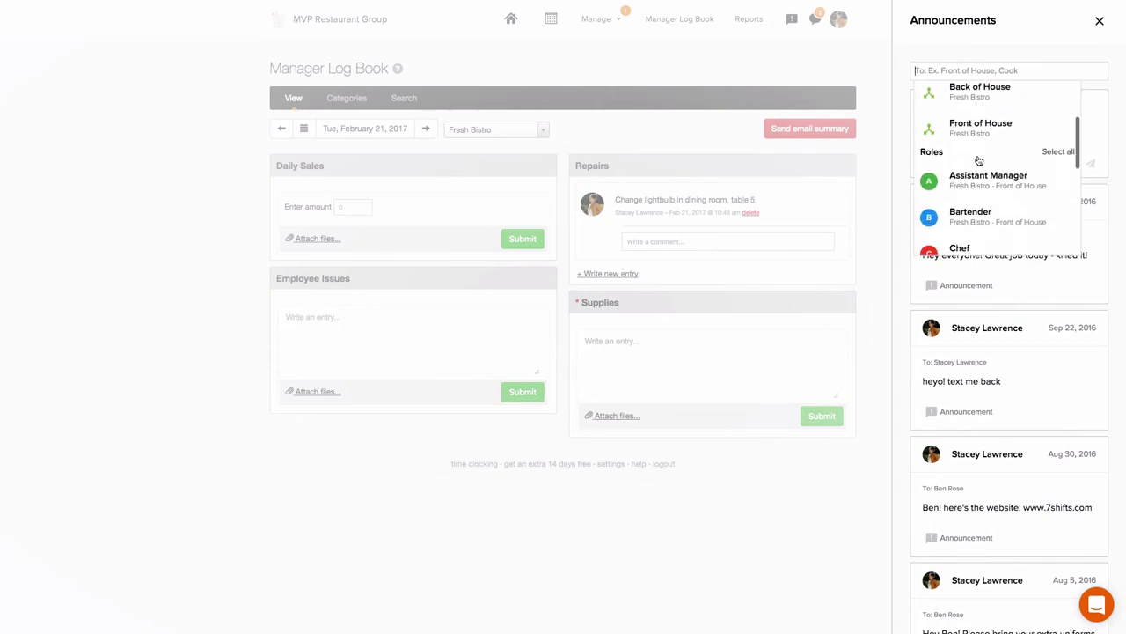
{"action": "scroll", "coordinate": [979, 160], "scroll_direction": "down", "scroll_amount": 3}
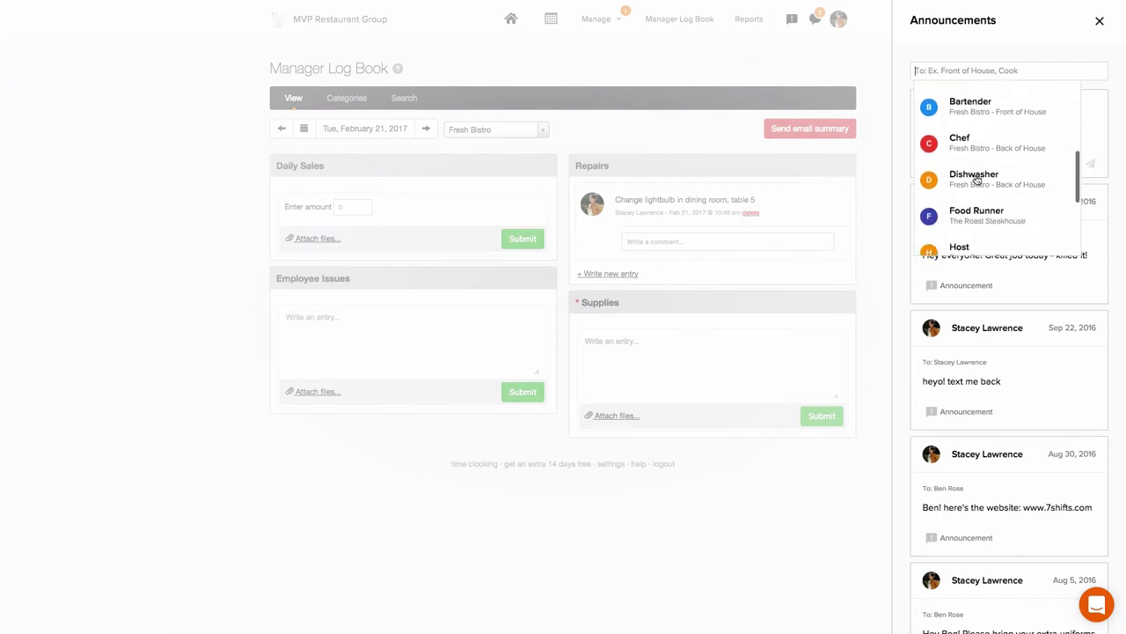
{"action": "left_click", "coordinate": [974, 176]}
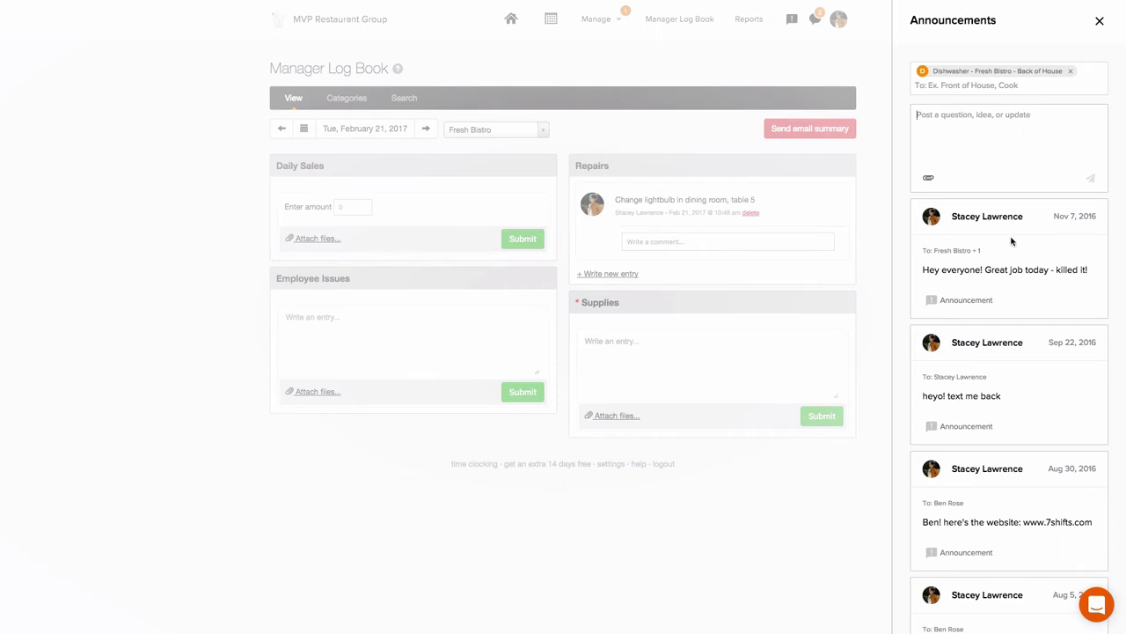
{"action": "left_click", "coordinate": [1099, 21]}
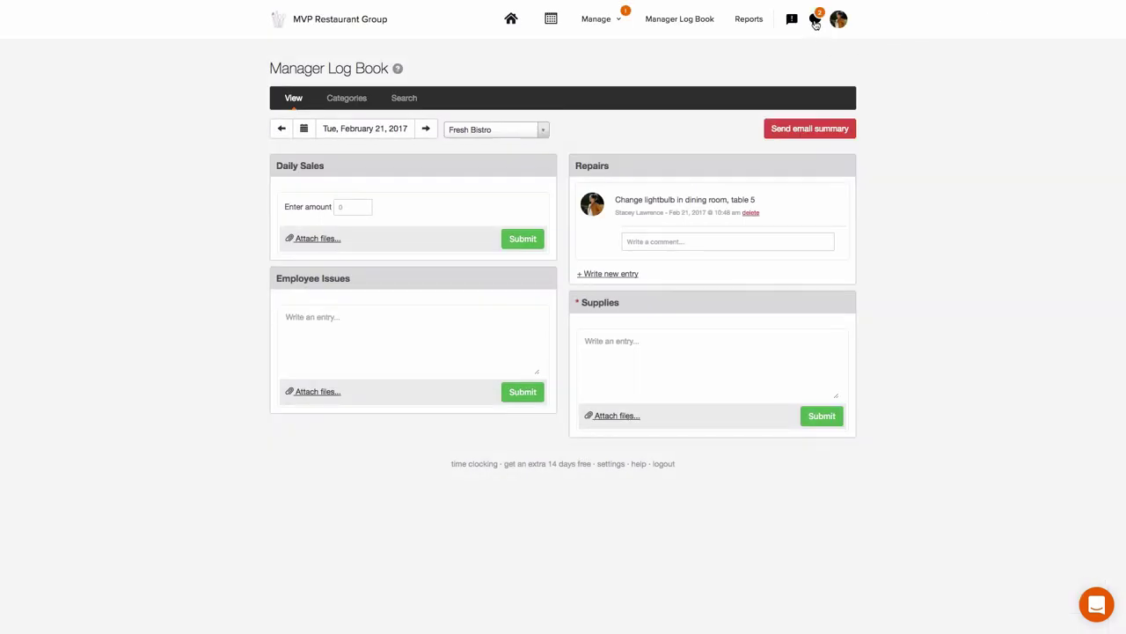
- Browse the Server group conversation in messaging and reply, then list individual people to message
{"action": "left_click", "coordinate": [816, 22]}
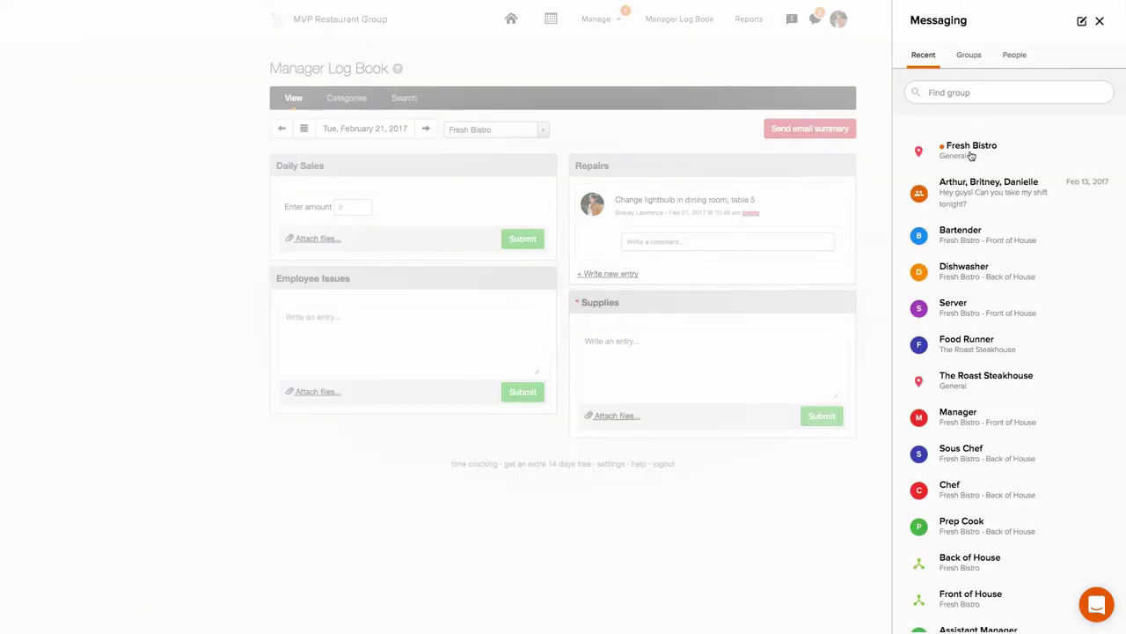
{"action": "left_click", "coordinate": [976, 58]}
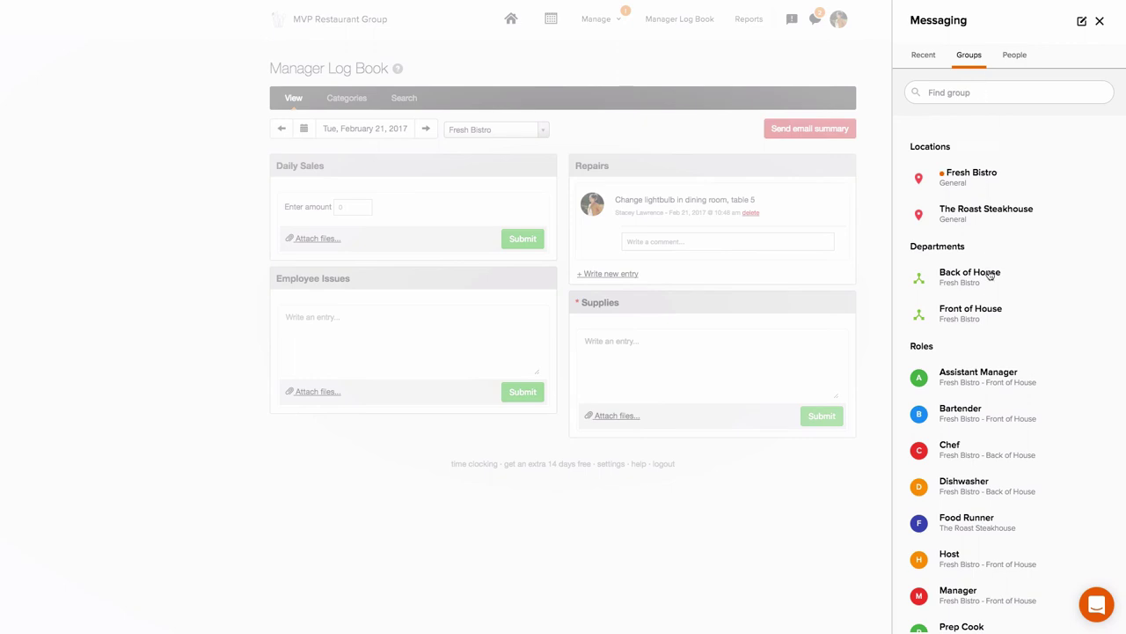
{"action": "scroll", "coordinate": [981, 368], "scroll_direction": "down", "scroll_amount": 1}
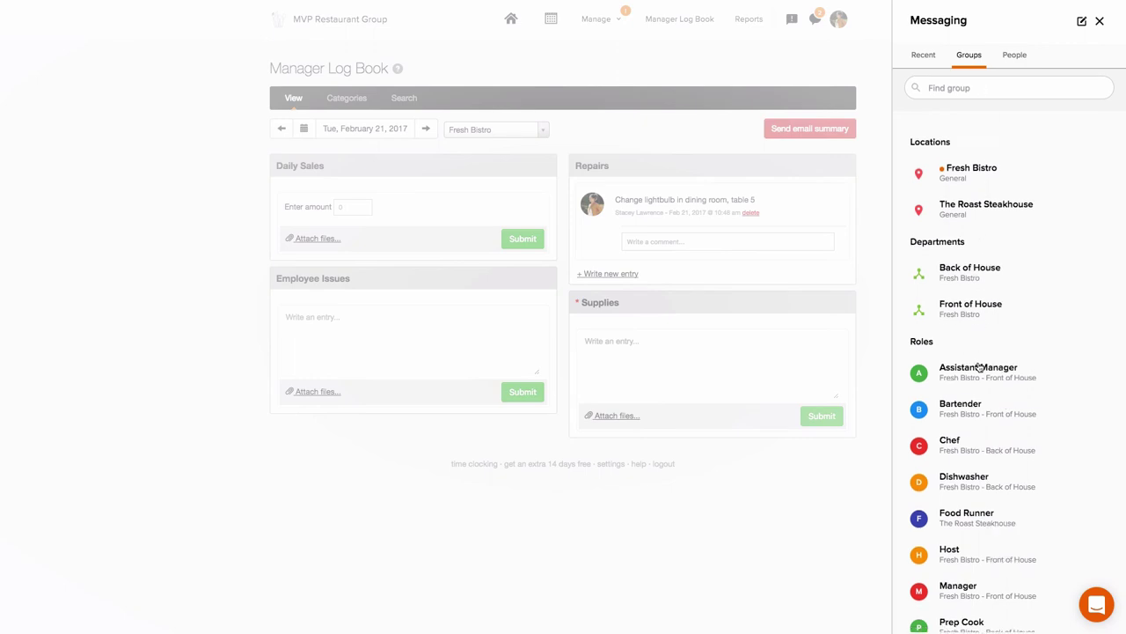
{"action": "scroll", "coordinate": [980, 367], "scroll_direction": "down", "scroll_amount": 3}
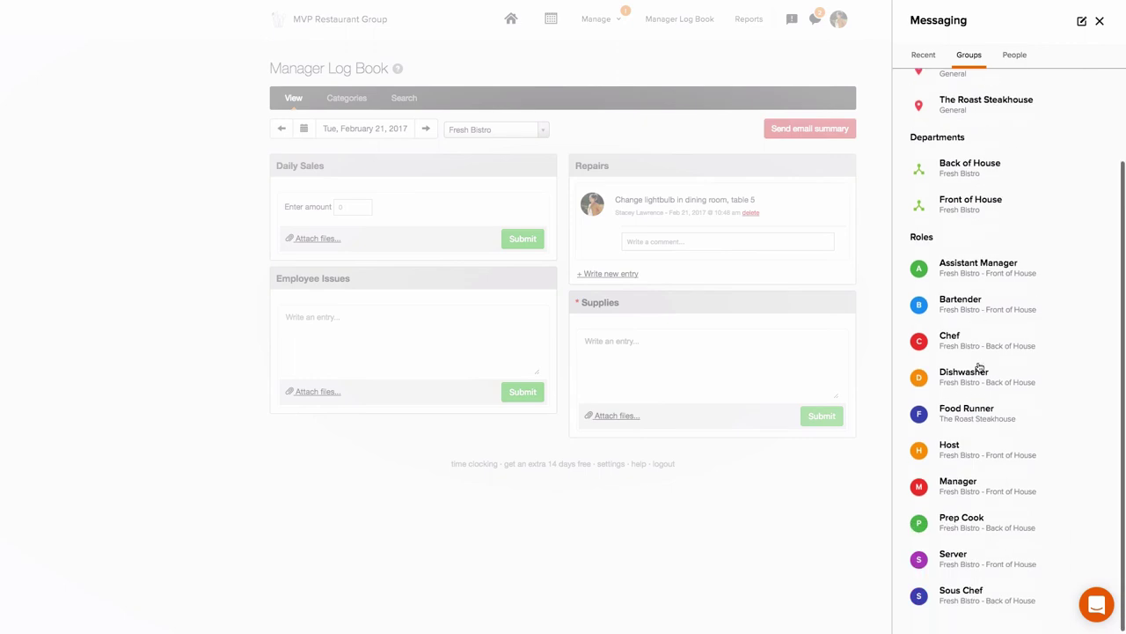
{"action": "left_click", "coordinate": [959, 558]}
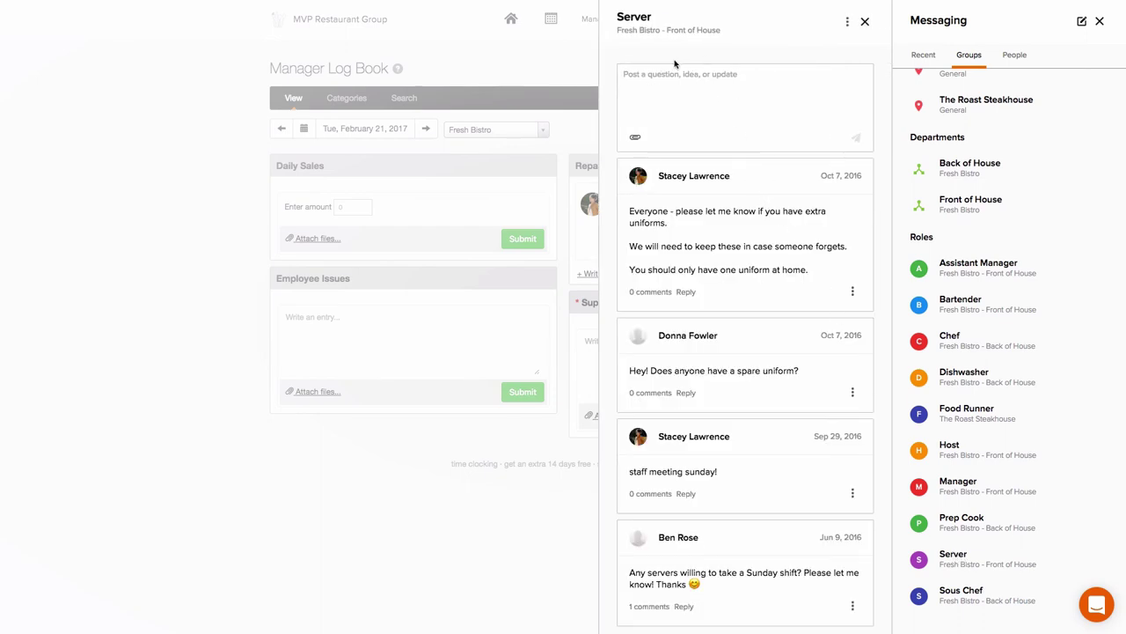
{"action": "left_click", "coordinate": [688, 293]}
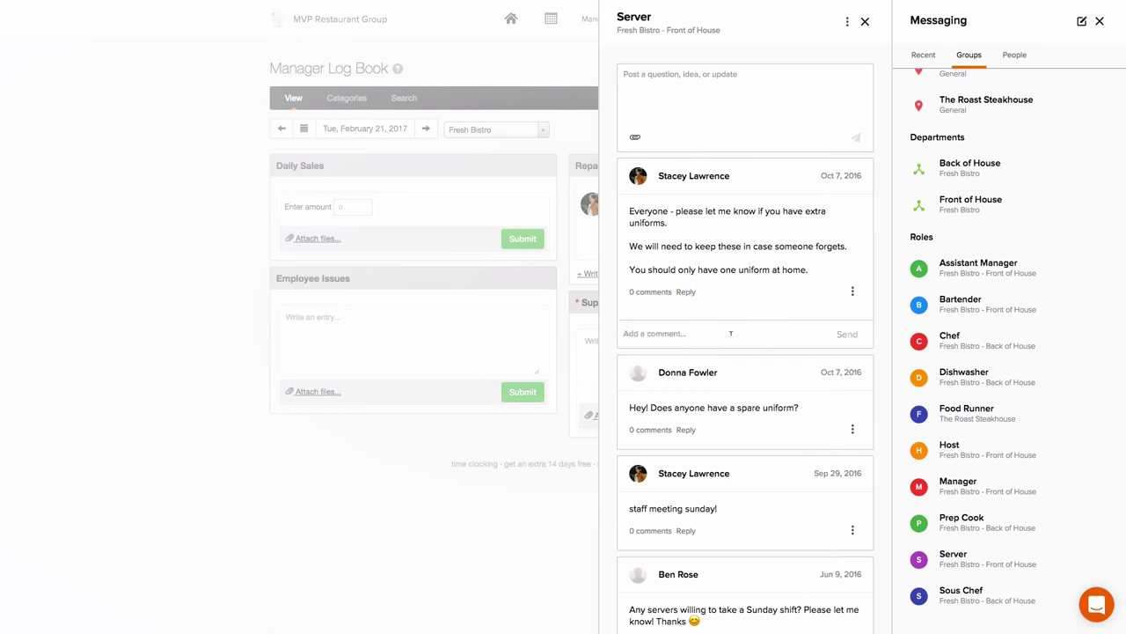
{"action": "left_click", "coordinate": [1013, 62]}
{"action": "left_click", "coordinate": [1014, 58]}
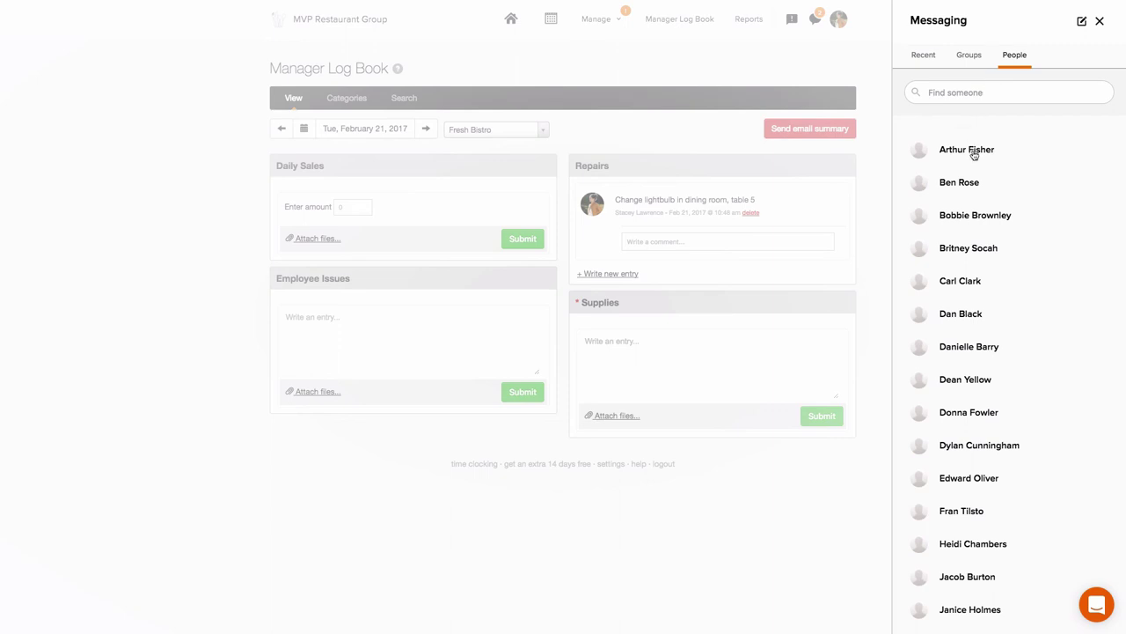
- Start a new private group chat and add four employees to it
{"action": "left_click", "coordinate": [1079, 26]}
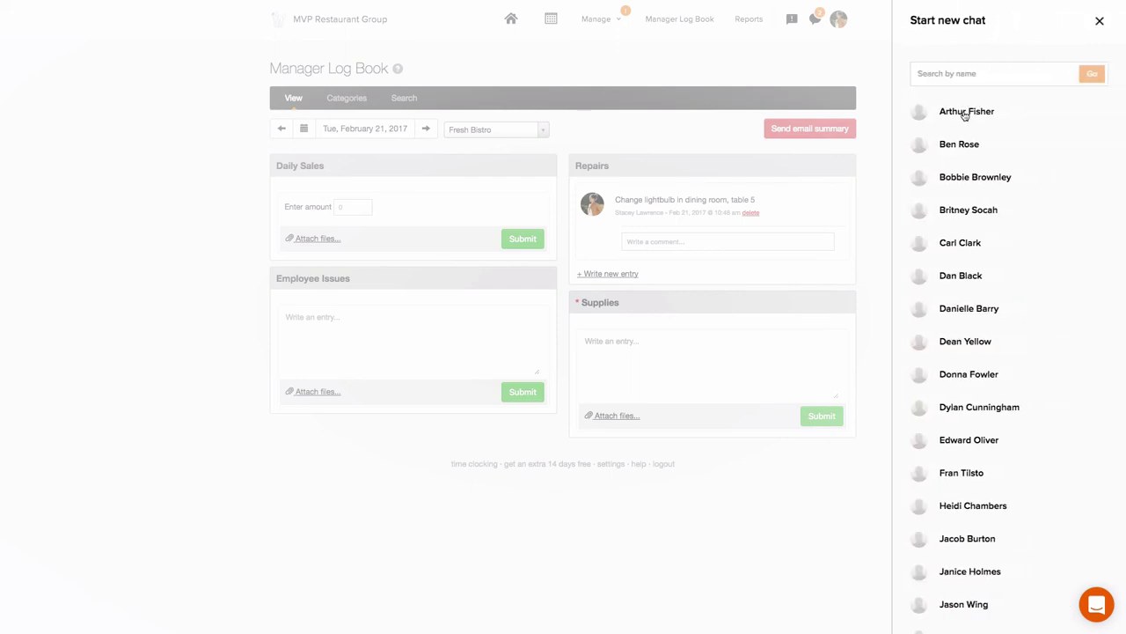
{"action": "left_click", "coordinate": [964, 113]}
{"action": "left_click", "coordinate": [971, 192]}
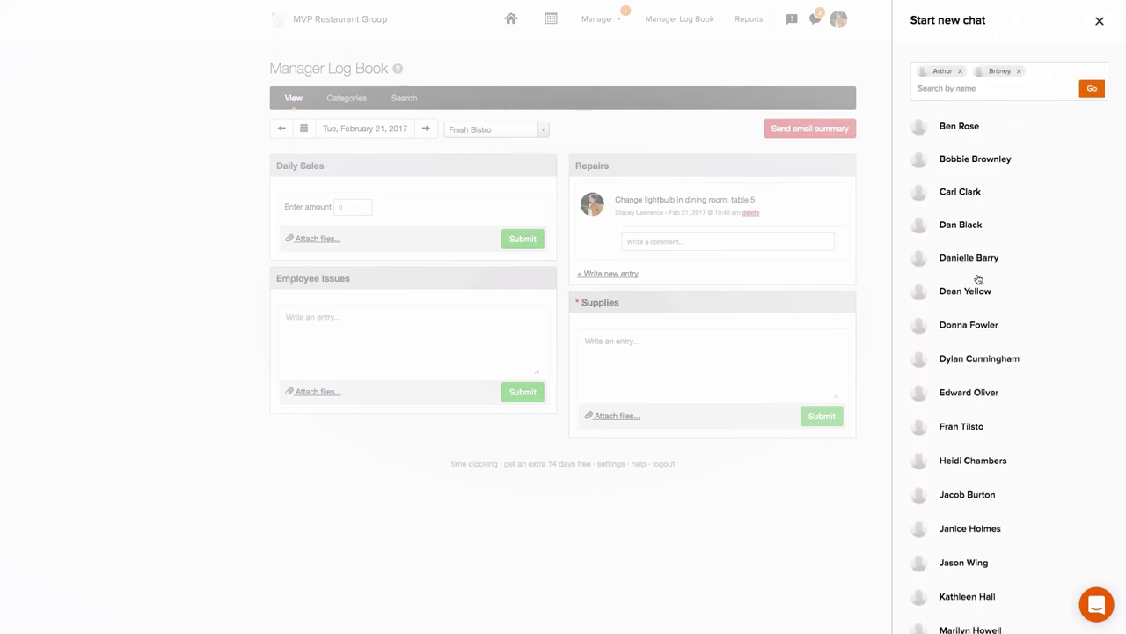
{"action": "left_click", "coordinate": [975, 300]}
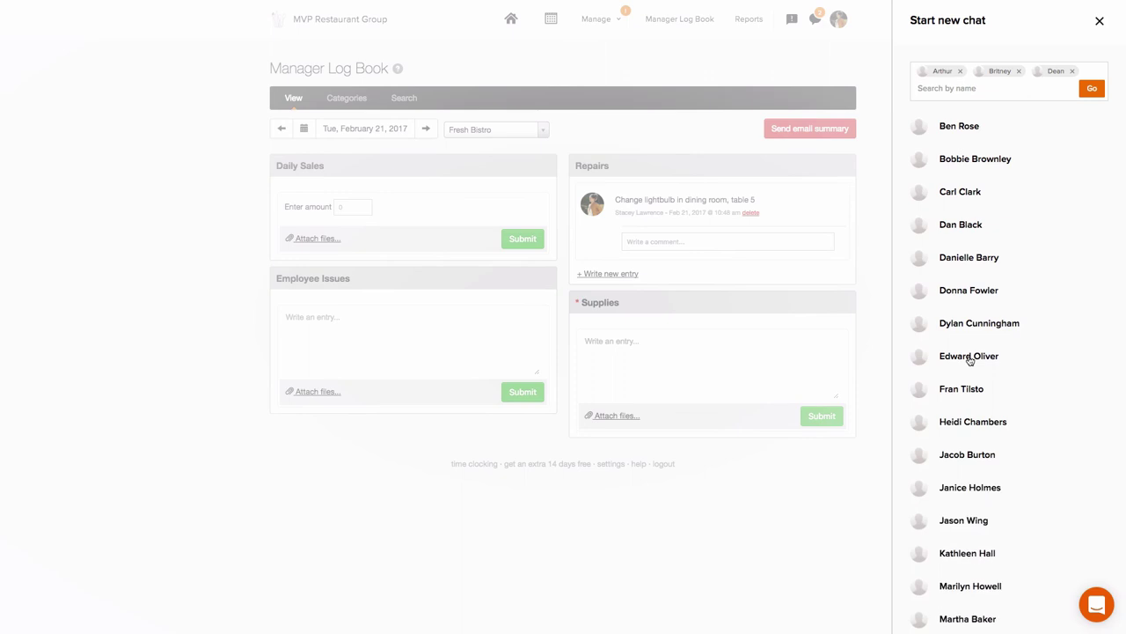
{"action": "left_click", "coordinate": [971, 359]}
{"action": "left_click", "coordinate": [1092, 103]}
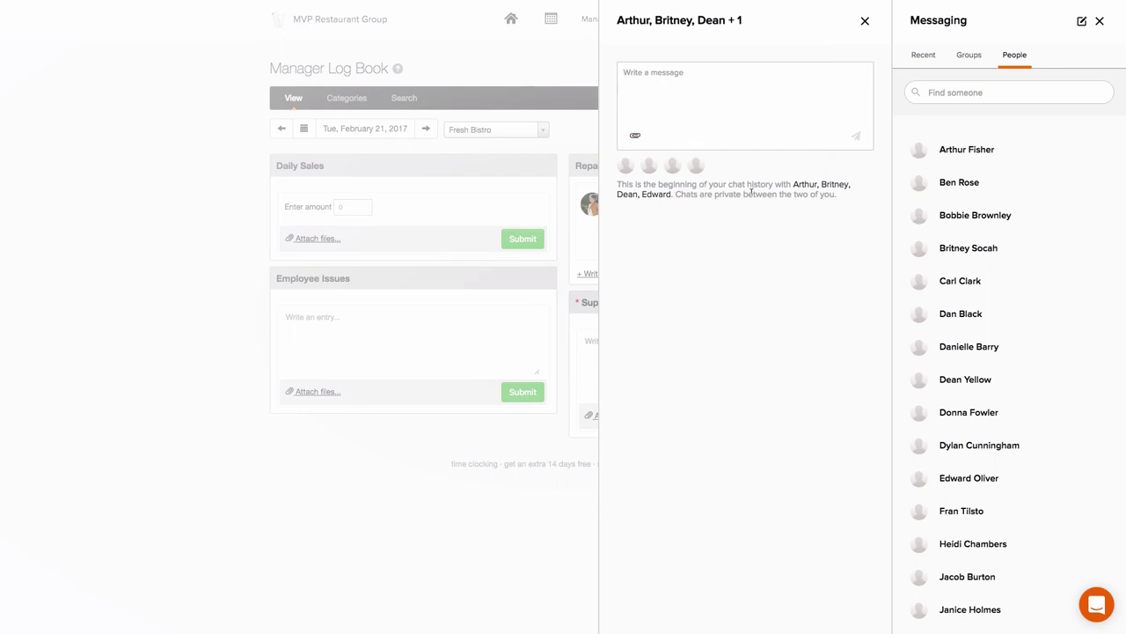
- Close messaging and return to the Who's working? dashboard for Tuesday, February 21, 2017
{"action": "left_click", "coordinate": [865, 22]}
{"action": "left_click", "coordinate": [512, 34]}
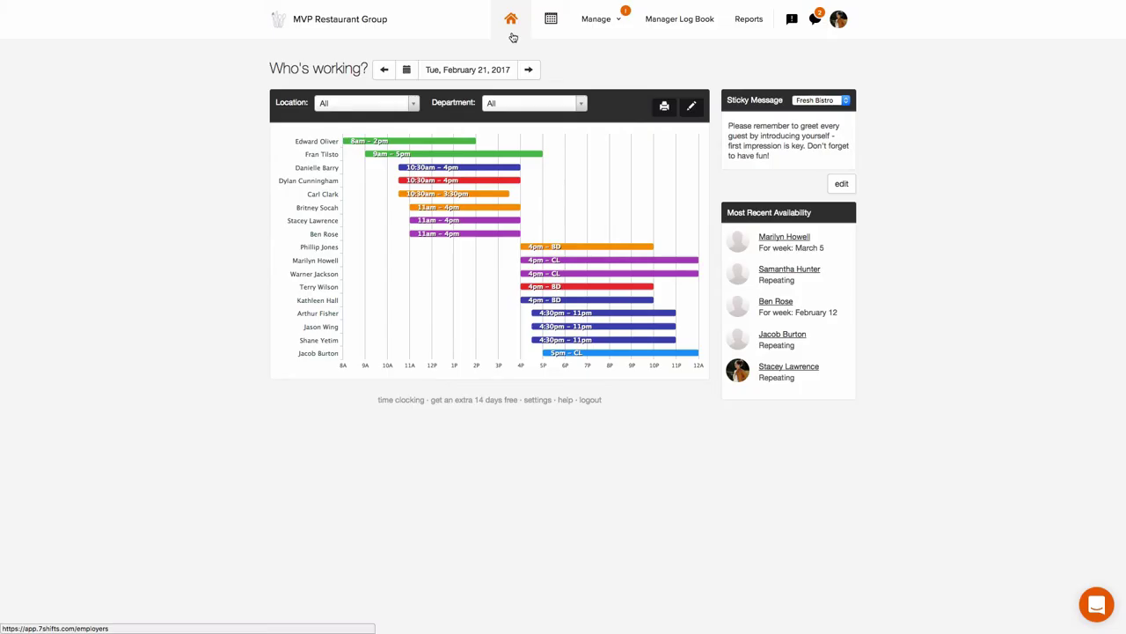